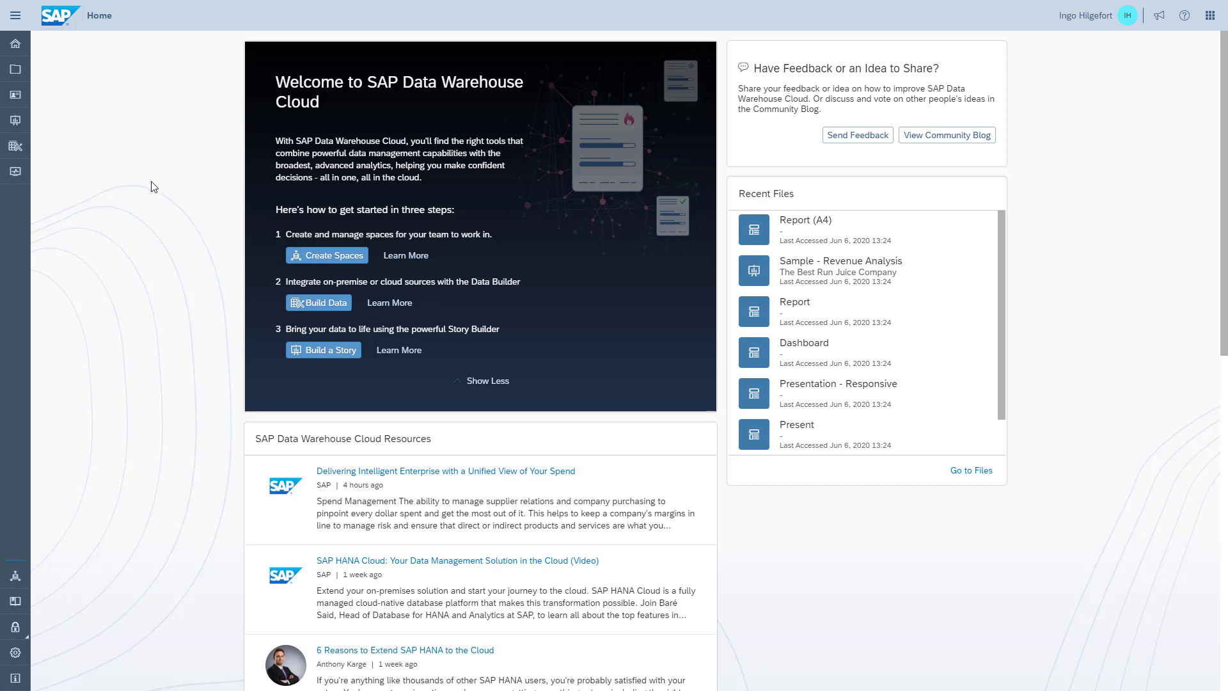
Step: Open My First Space in the Data Builder and start a new table
left_click(15, 146)
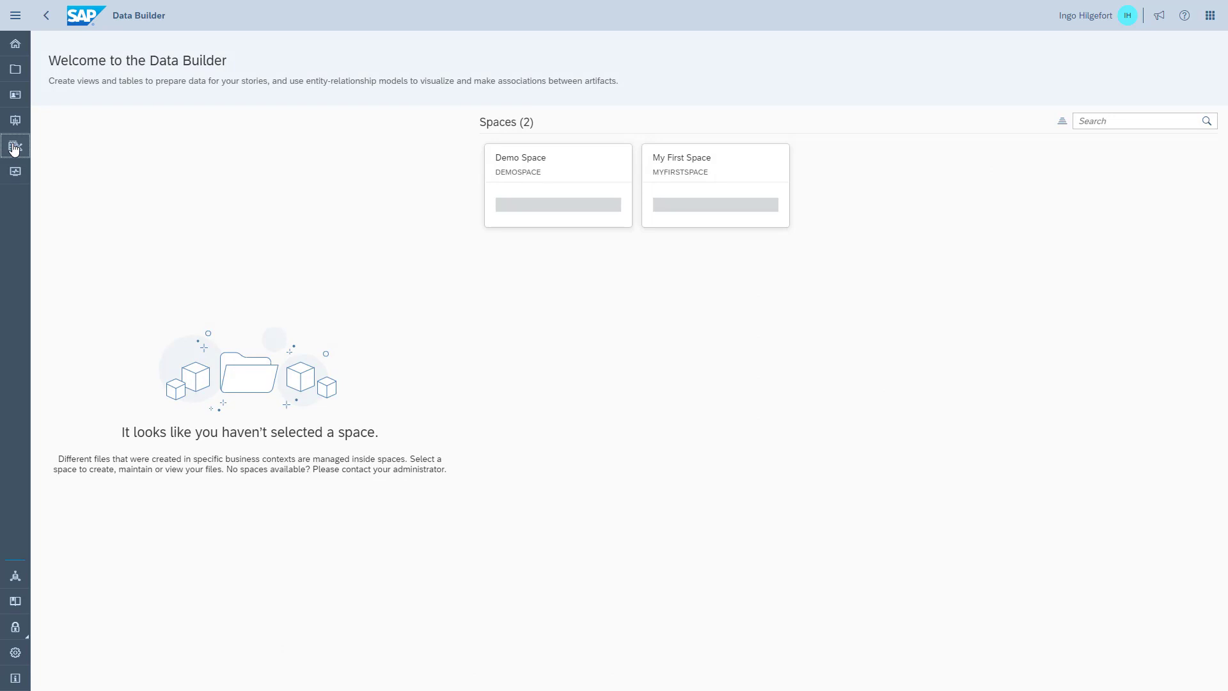
left_click(686, 219)
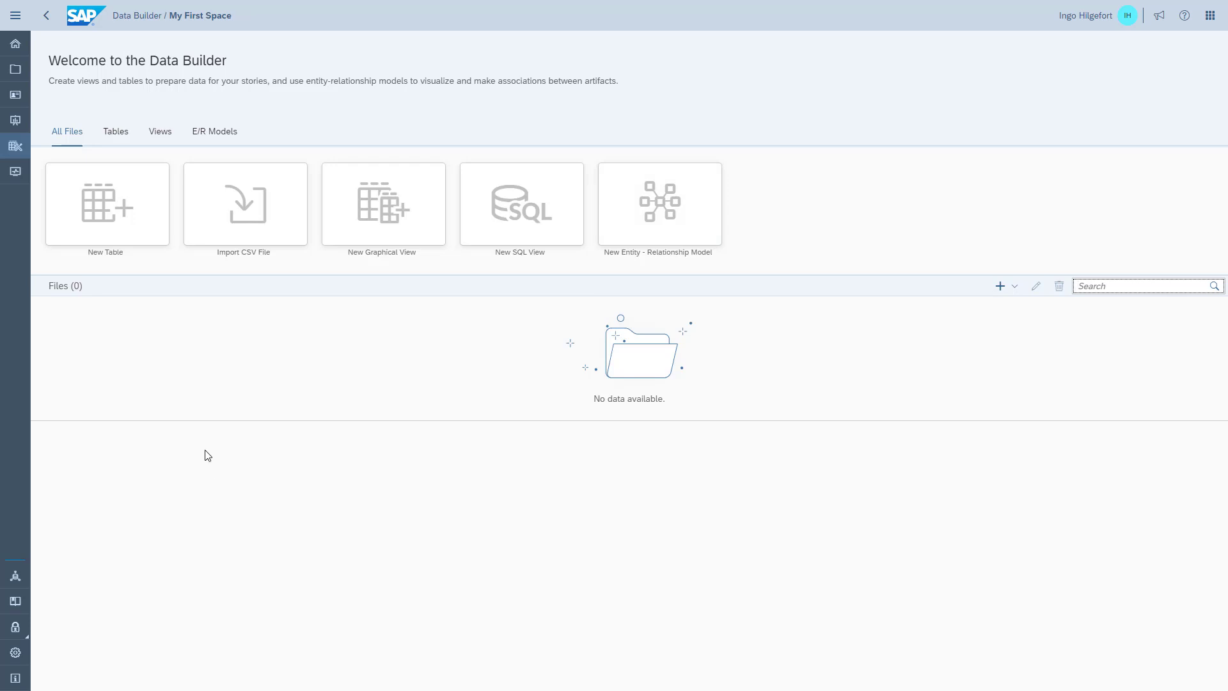
left_click(128, 241)
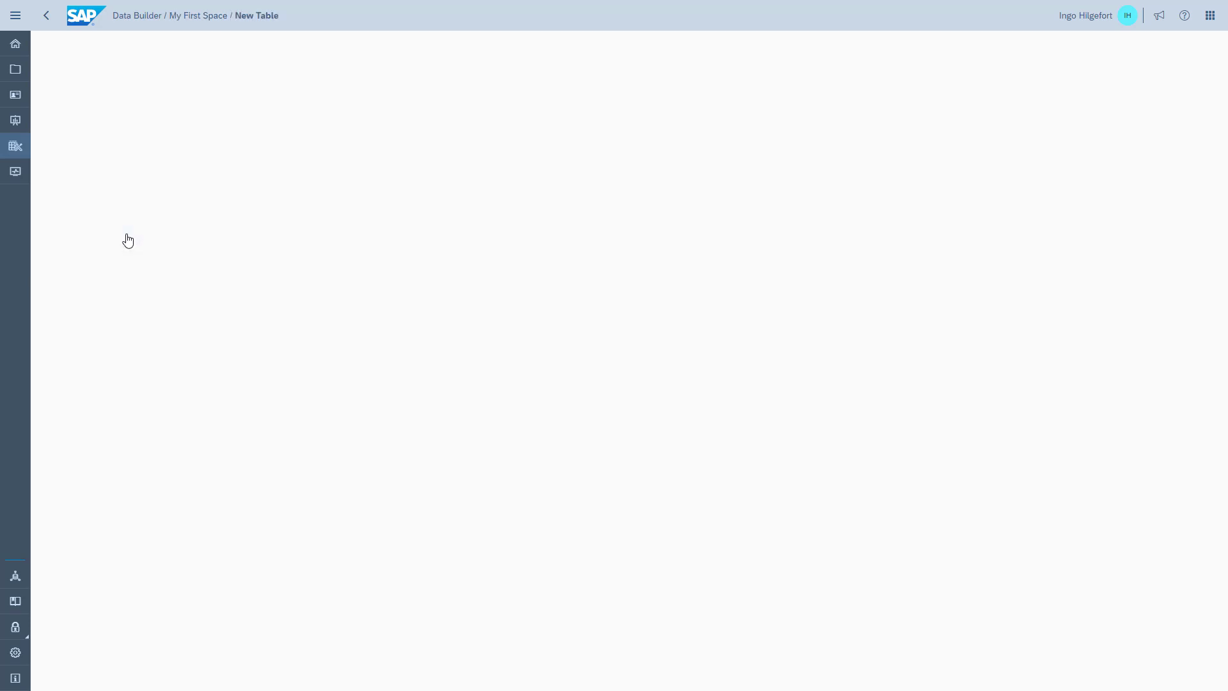
Step: Set the new table's business name to "Sales Order Headers", keeping the derived technical name and Relational Dataset type
left_click(136, 172)
key("ctrl+a")
type("Sale")
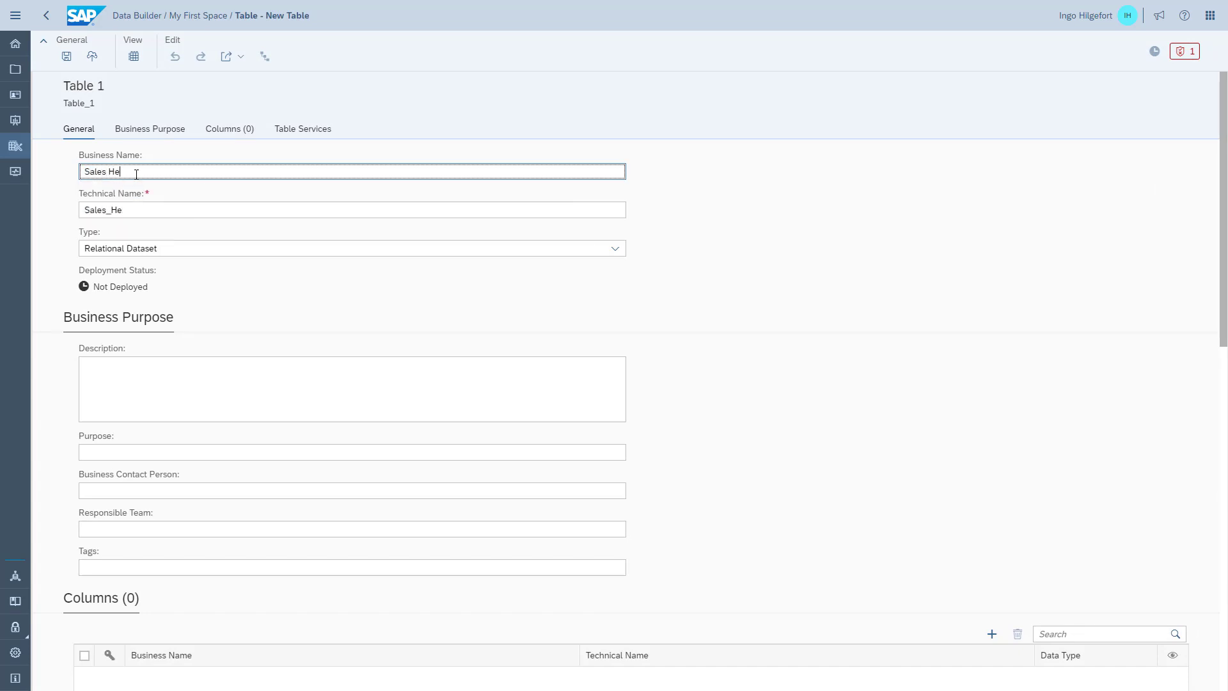
type("s Order Headers")
key("Tab")
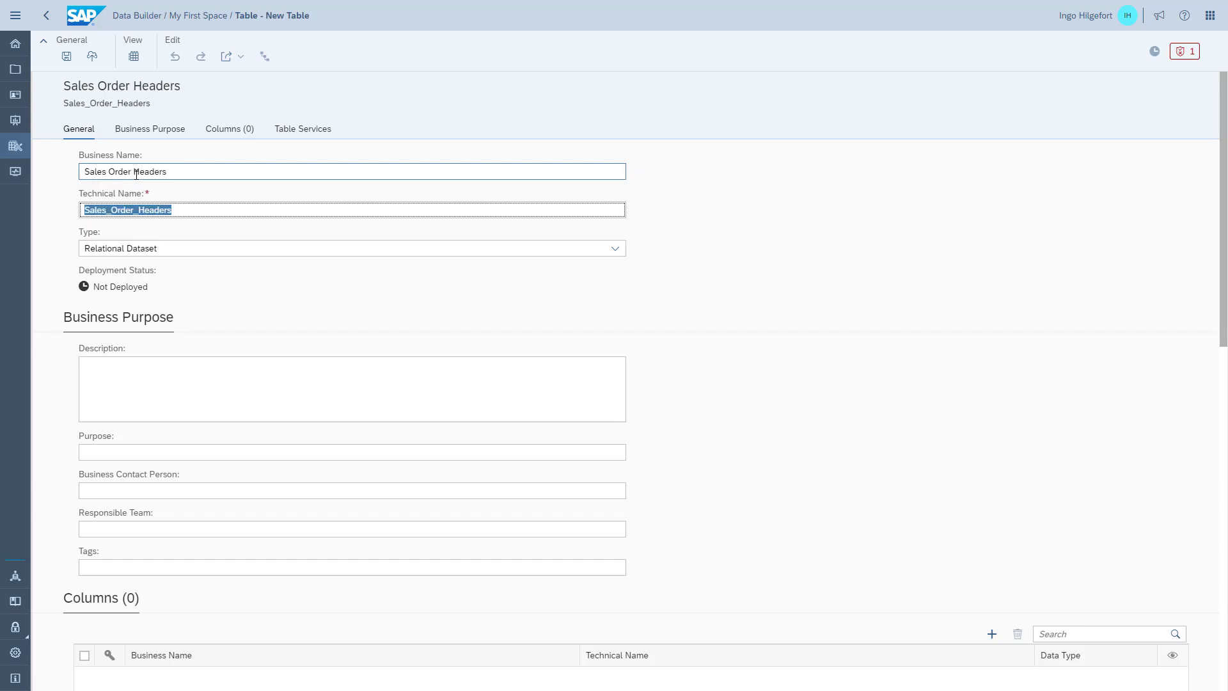
key("Tab")
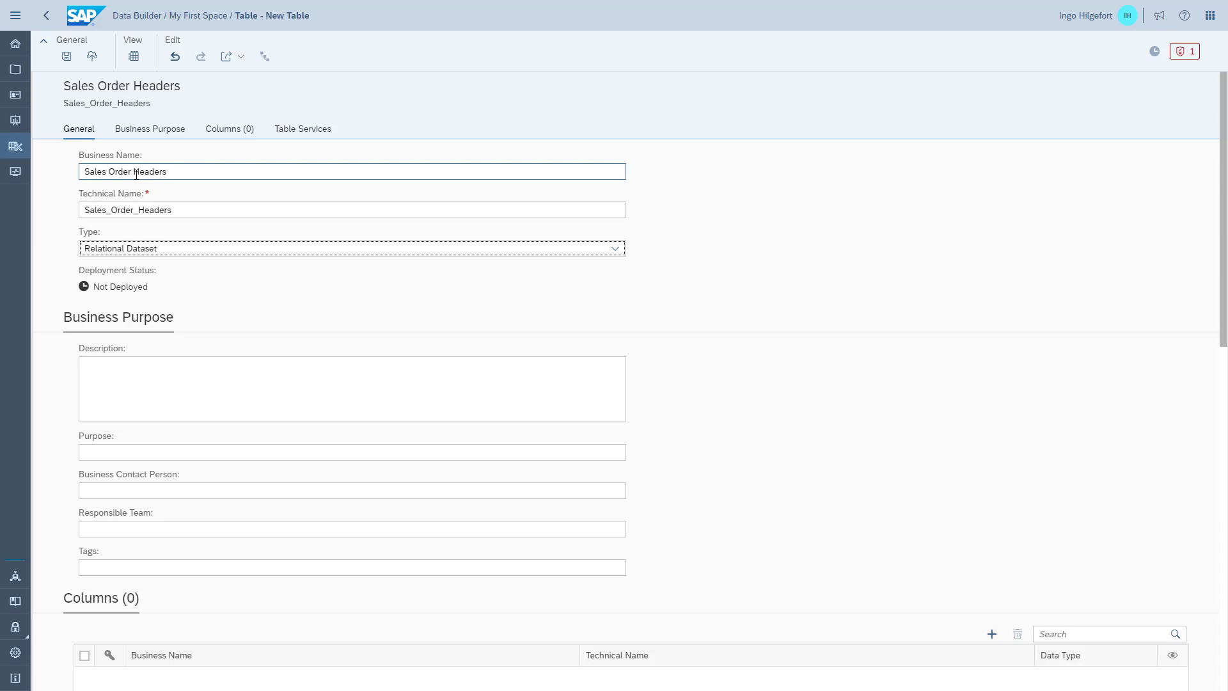
Step: Enter the table description "This is the table for the Sales Order Headers"
left_click(126, 368)
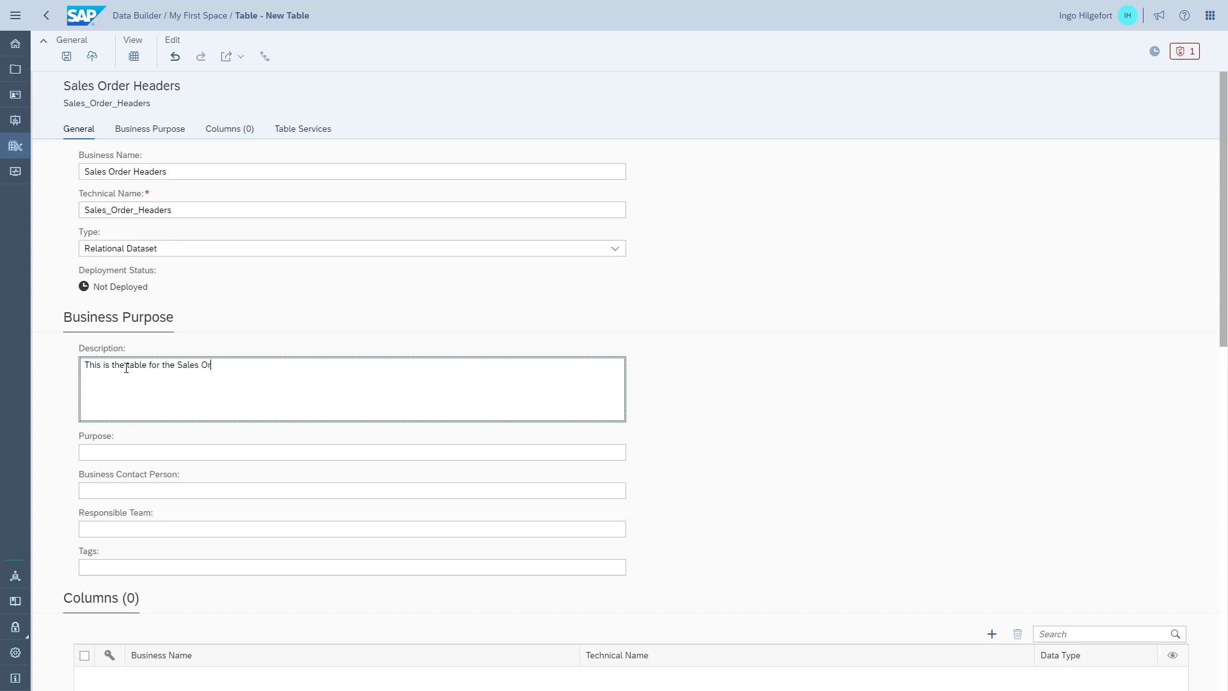
type("s")
key("Tab")
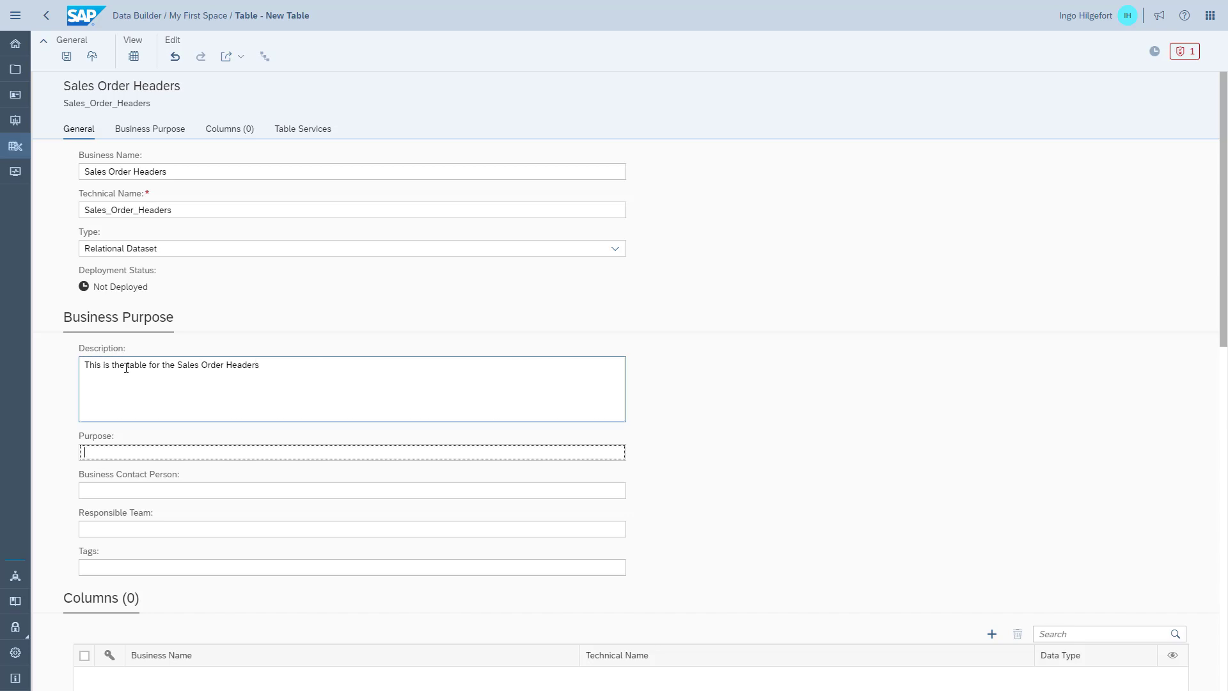
Step: Add the tags "sales orders", "revenue", "sales headers" and "orders" to the table
key("Tab")
key("Tab")
key("Tab")
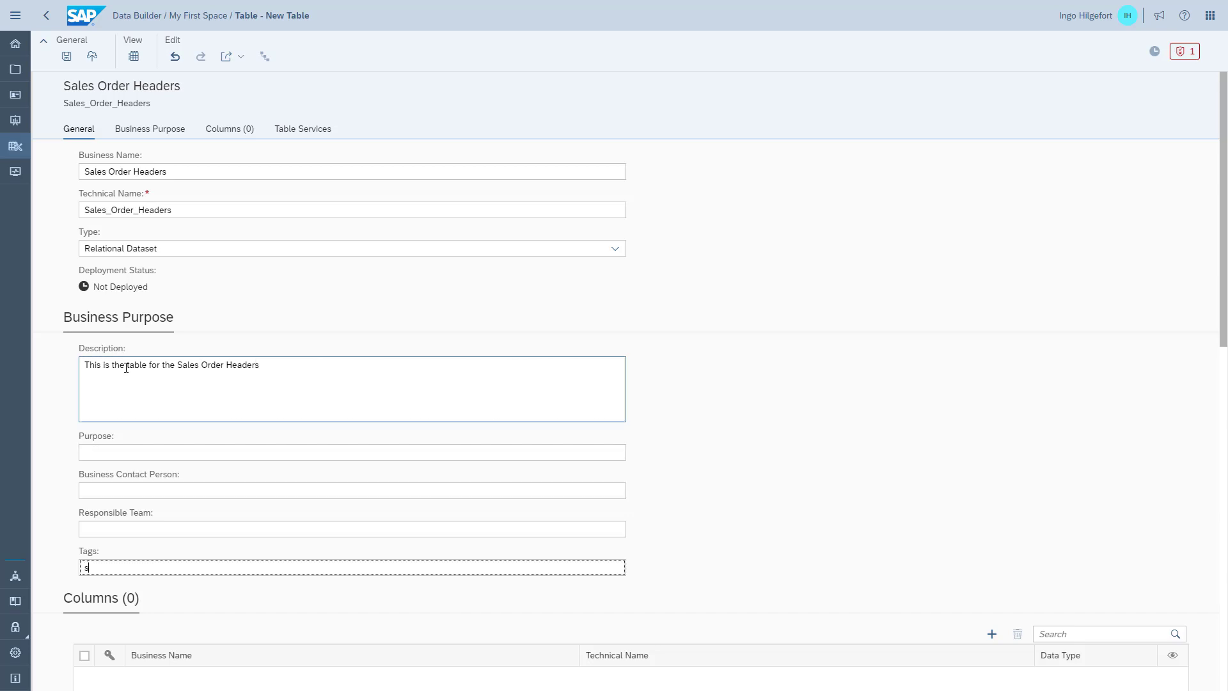
type("sales orders")
key("Return")
type("revenue")
key("Return")
type("sales headers")
key("Return")
type("orders")
key("Tab")
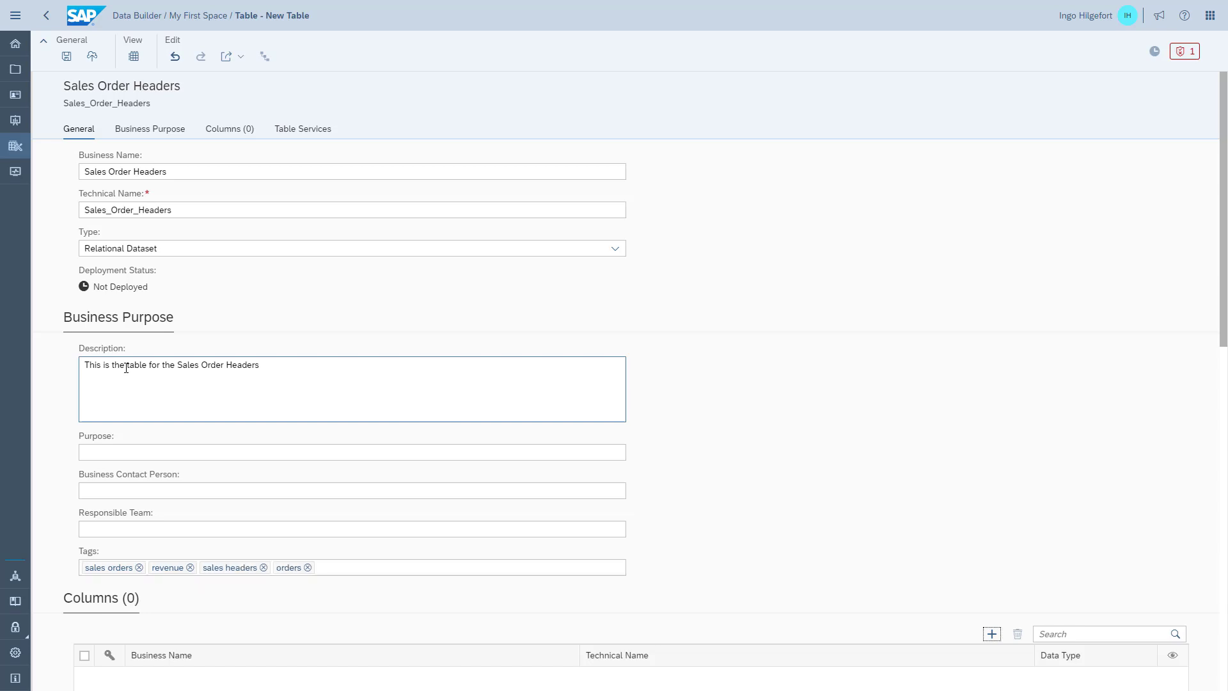
Step: Add a first column to the table with the business name "Sales Order Number"
left_click(241, 131)
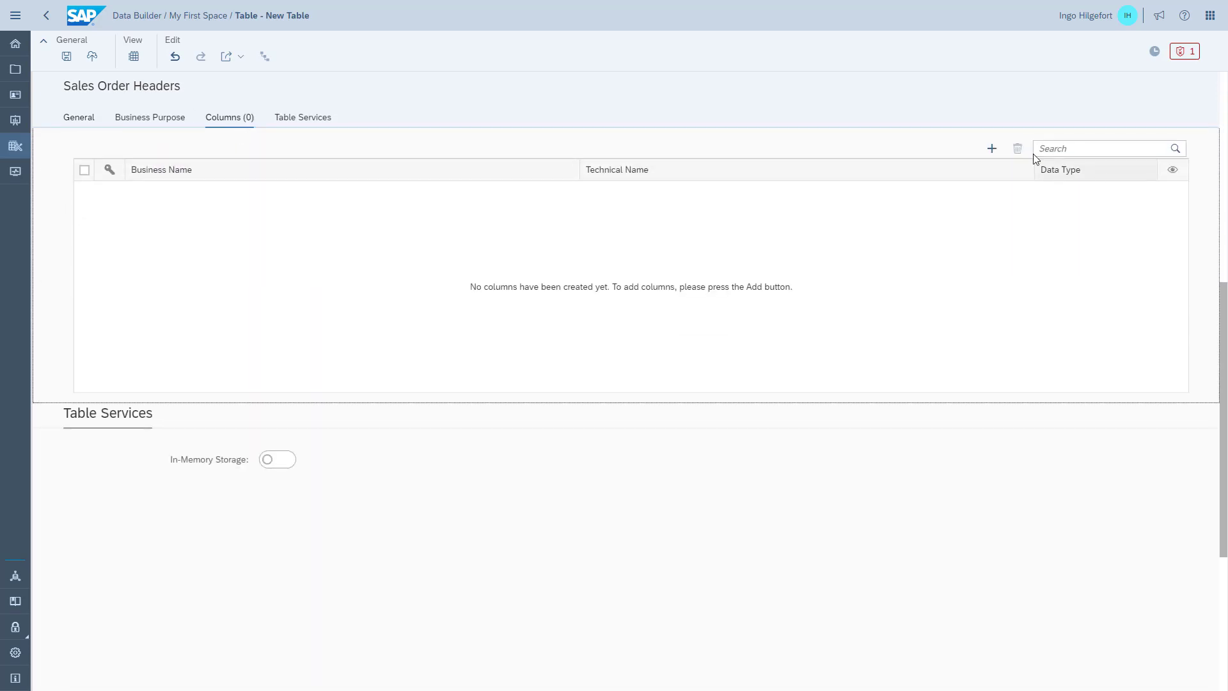
left_click(990, 154)
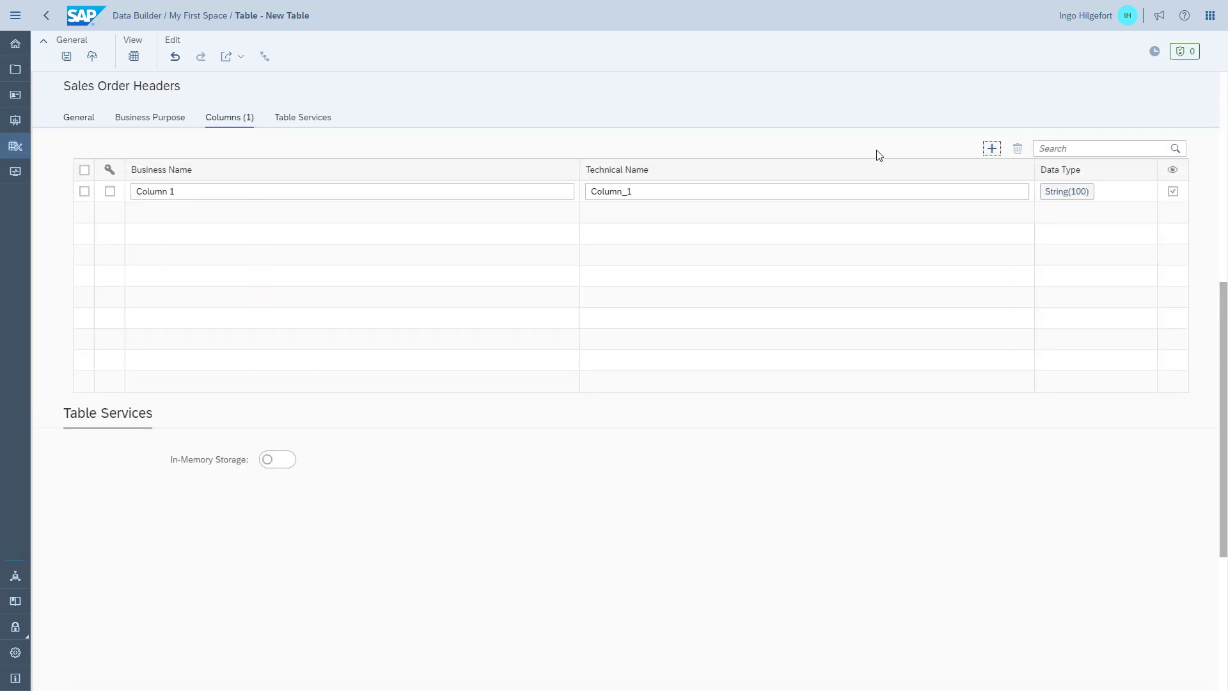
left_click(218, 195)
triple_click(218, 195)
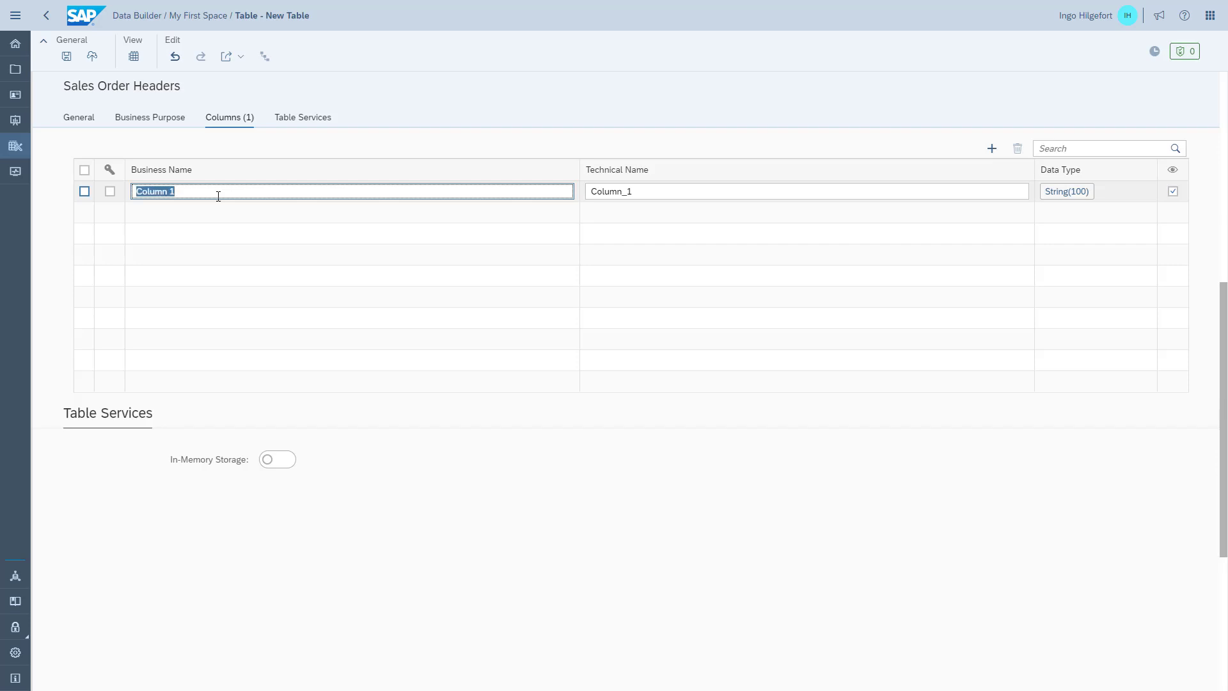
type("Sales Order N")
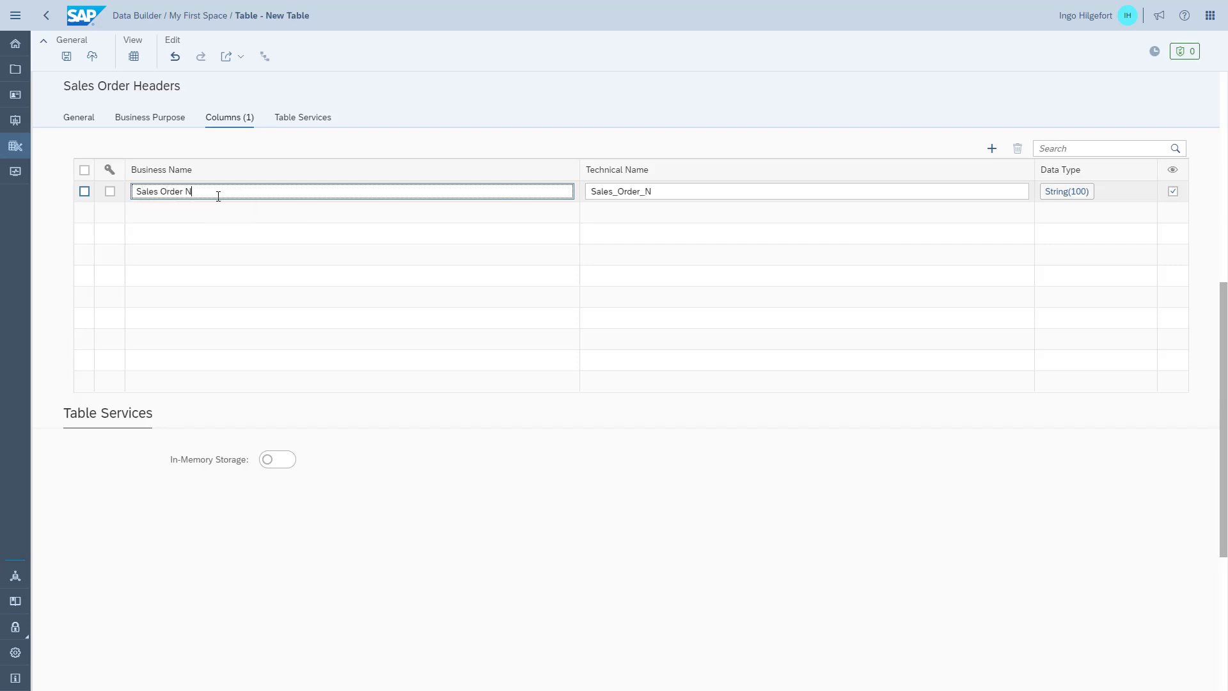
type("umber")
key("Tab")
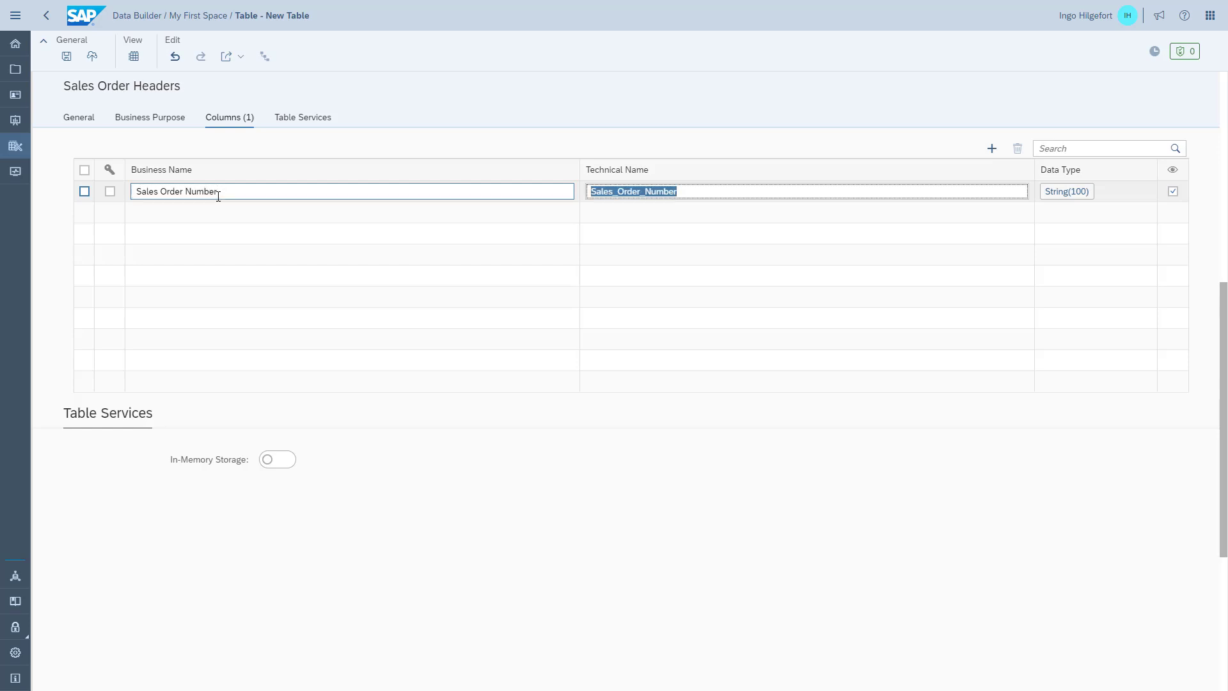
key("Tab")
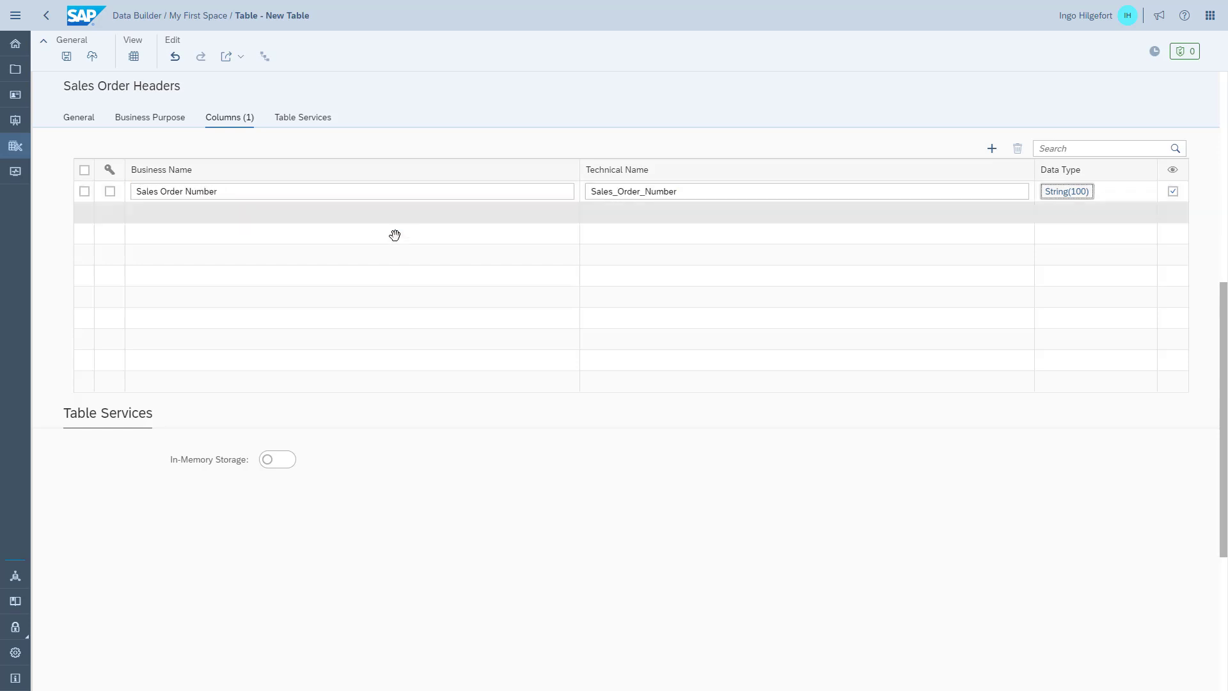
Step: Set the data type of the Sales Order Number column to Integer
left_click(1085, 198)
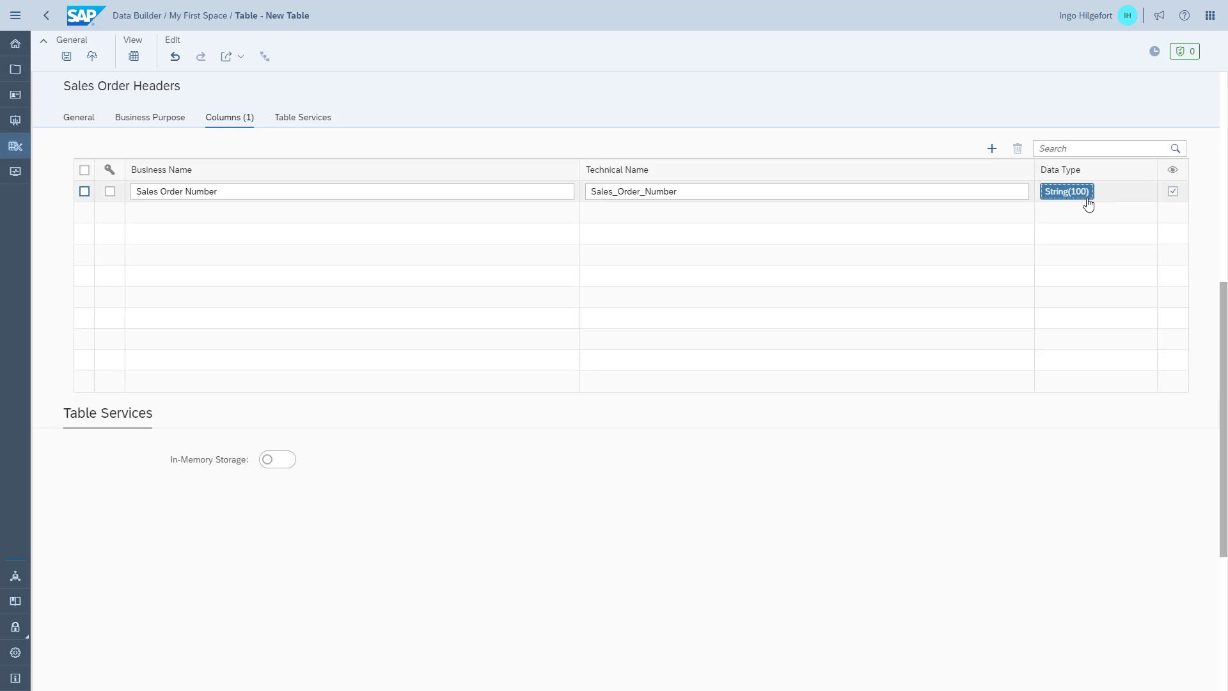
left_click(1136, 238)
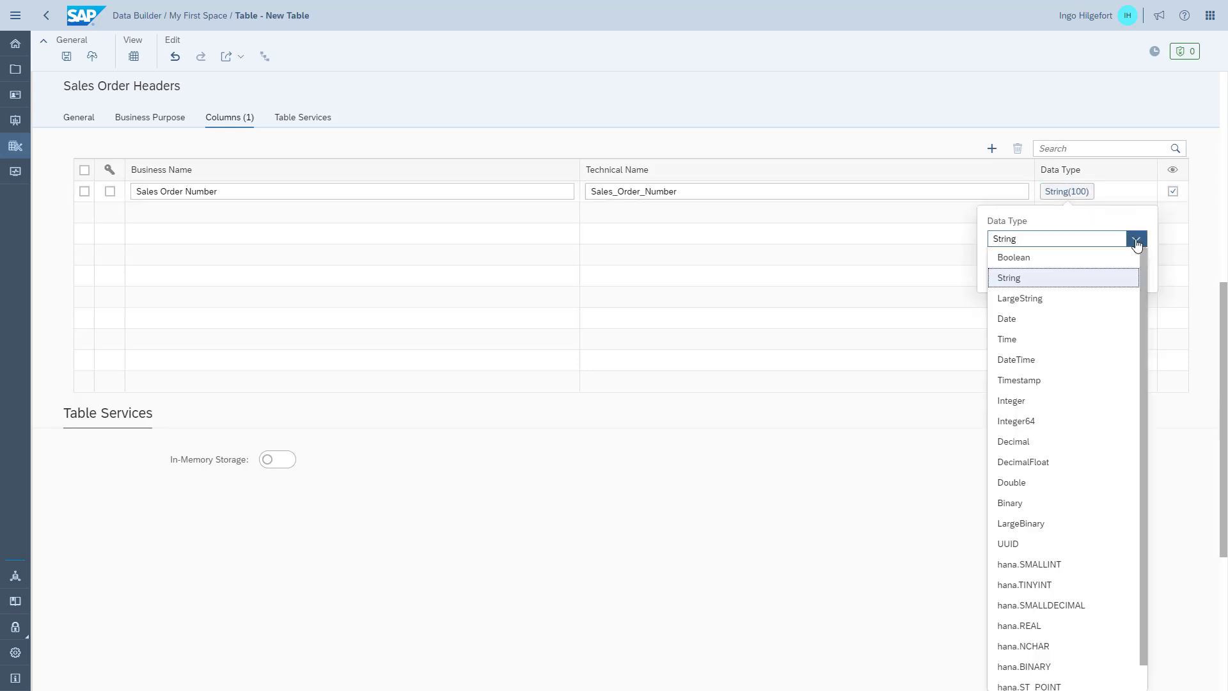
left_click(1026, 401)
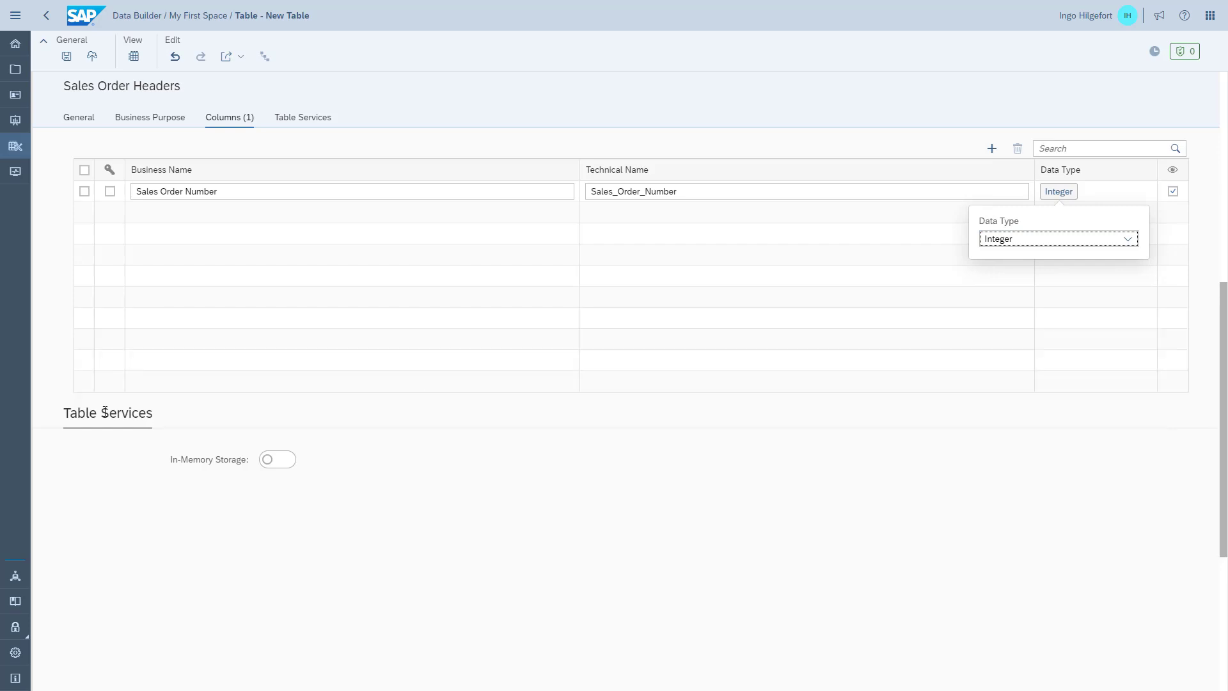
left_click(56, 404)
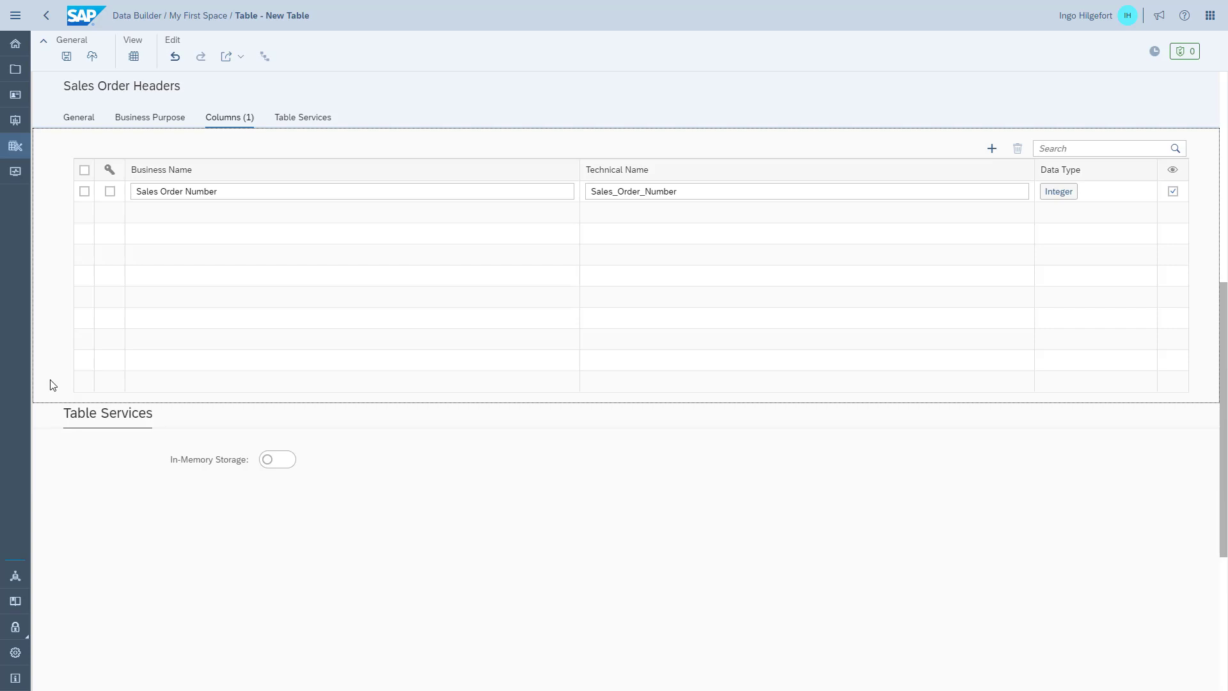
Step: Add a "Customer ID" column of type String with a length of 11
left_click(992, 148)
type("Customer ID")
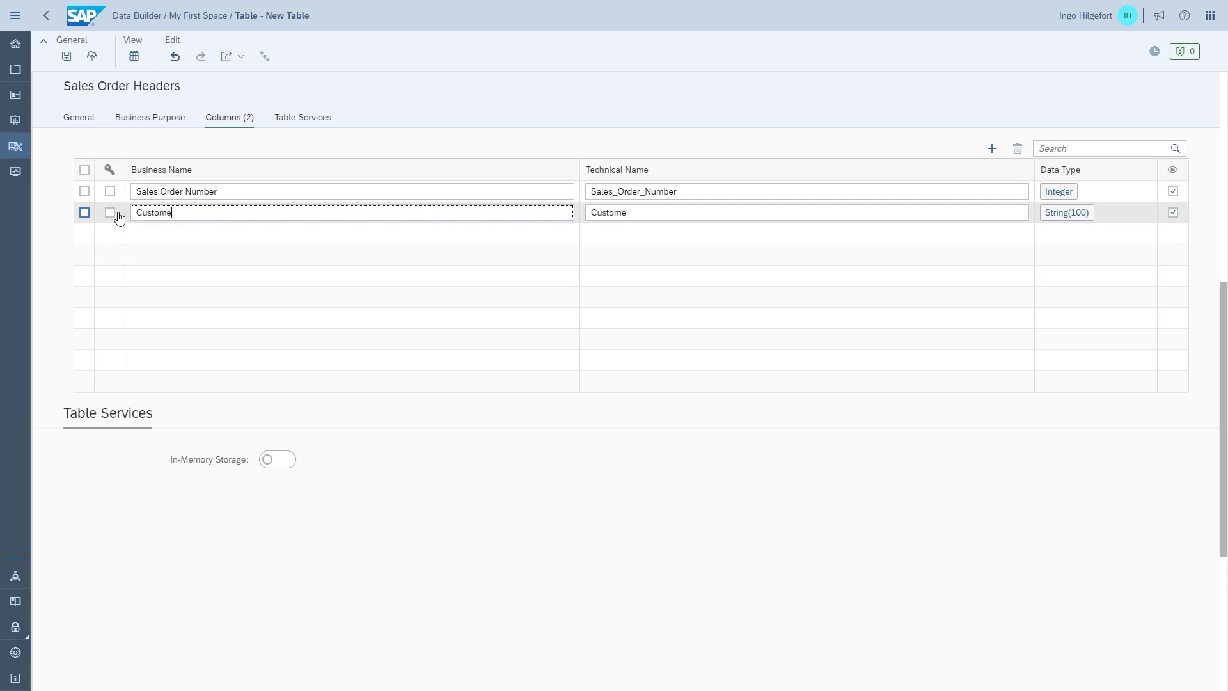
left_click(1066, 212)
double_click(1031, 291)
type("11")
left_click(926, 142)
Step: Add an "Order Date" column and set its data type to Date
left_click(992, 148)
triple_click(269, 238)
key("BackSpace")
type("Order Date")
key("Tab")
left_click(1066, 233)
left_click(1033, 277)
left_click(1049, 345)
Step: Add a "Delivery Date" column and set its data type to Date
left_click(991, 149)
type("Delivery Date")
left_click(1066, 255)
left_click(1048, 302)
left_click(1004, 387)
Step: Add a "Discount" column with the data type Decimal(3, 2)
left_click(992, 149)
type("Discount")
key("Tab")
key("Tab")
left_click(1066, 276)
left_click(1071, 323)
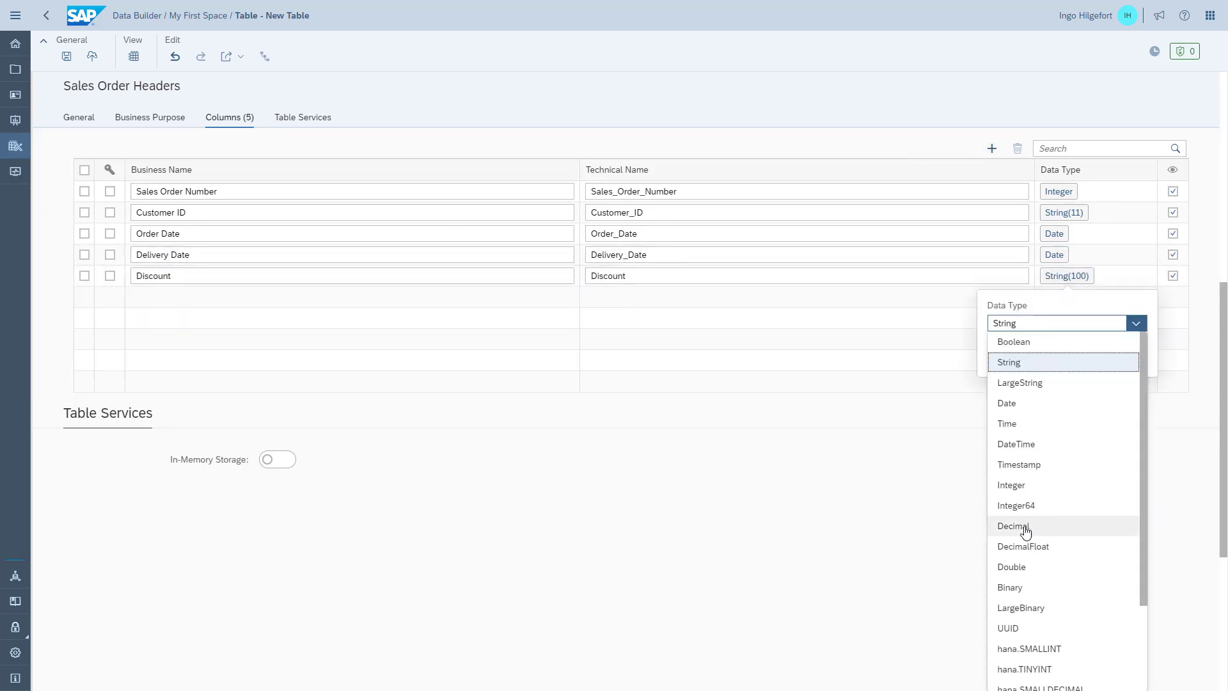
left_click(1064, 523)
double_click(1034, 356)
type("3")
left_click(992, 439)
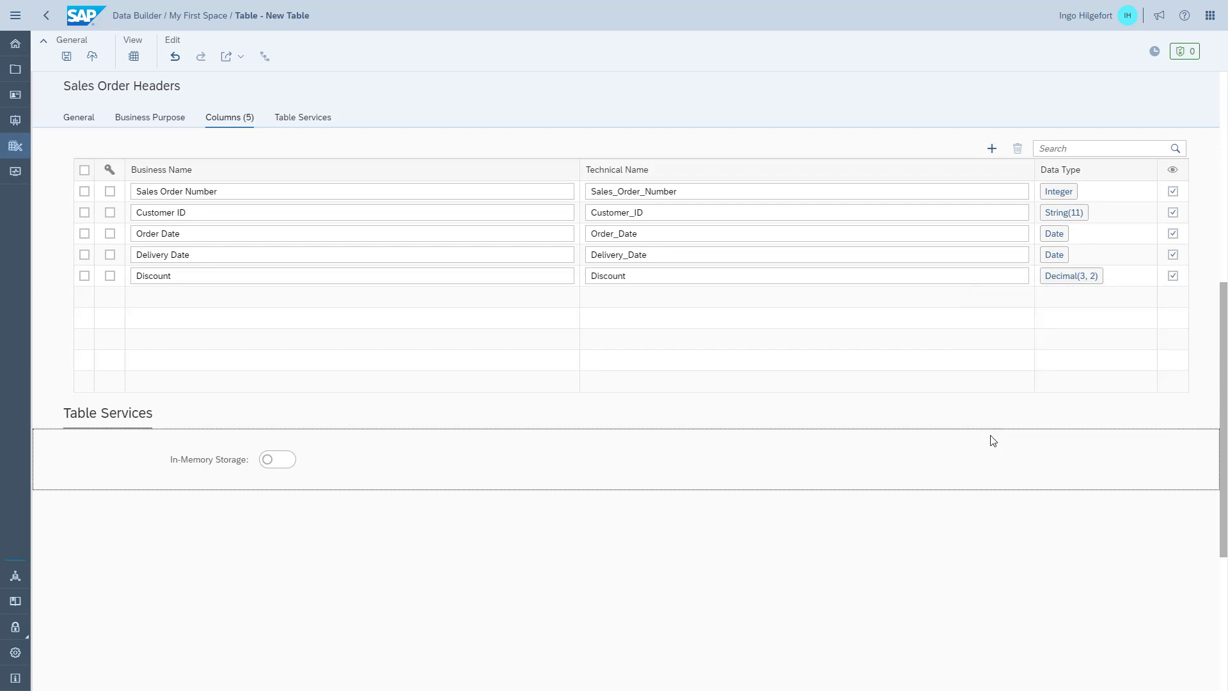
Step: Mark Sales Order Number as the key column and save the table under the name Sales Order Headers
left_click(113, 195)
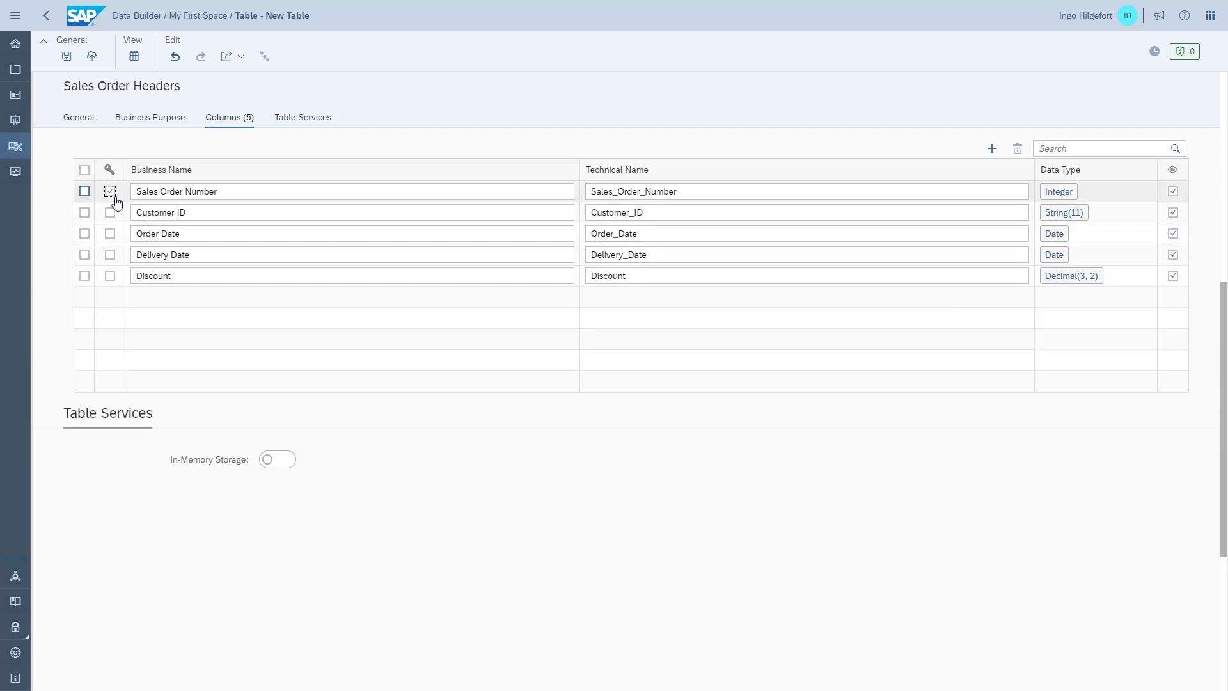
left_click(67, 57)
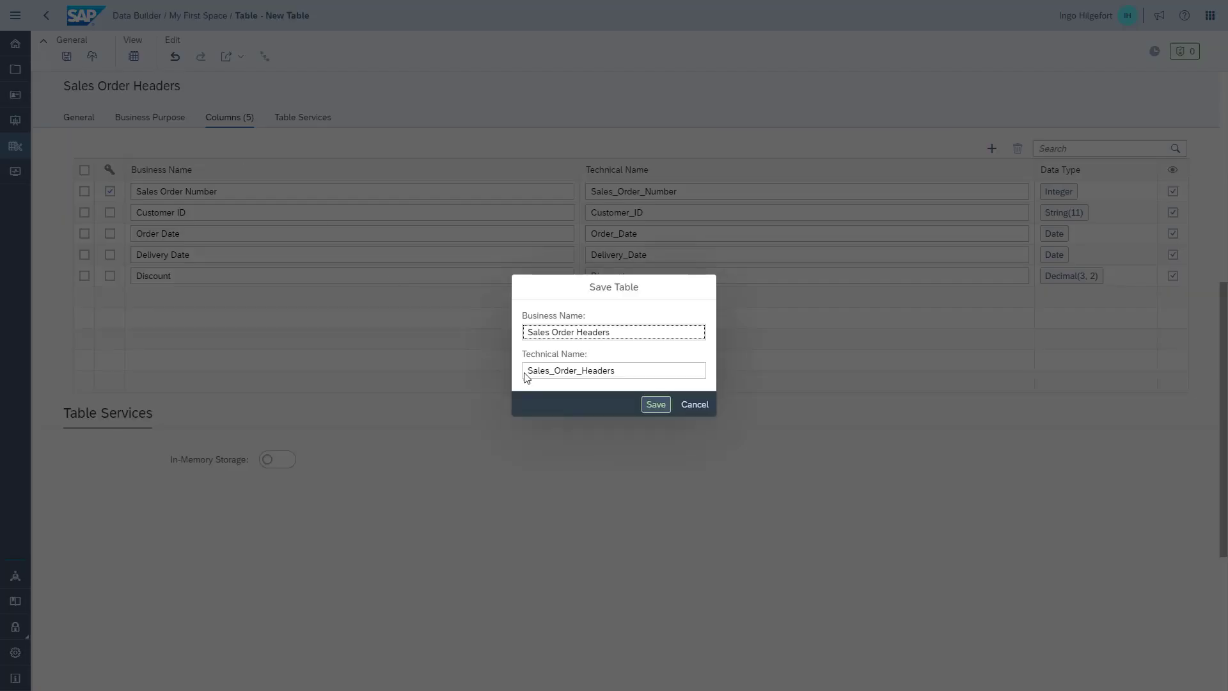
left_click(655, 404)
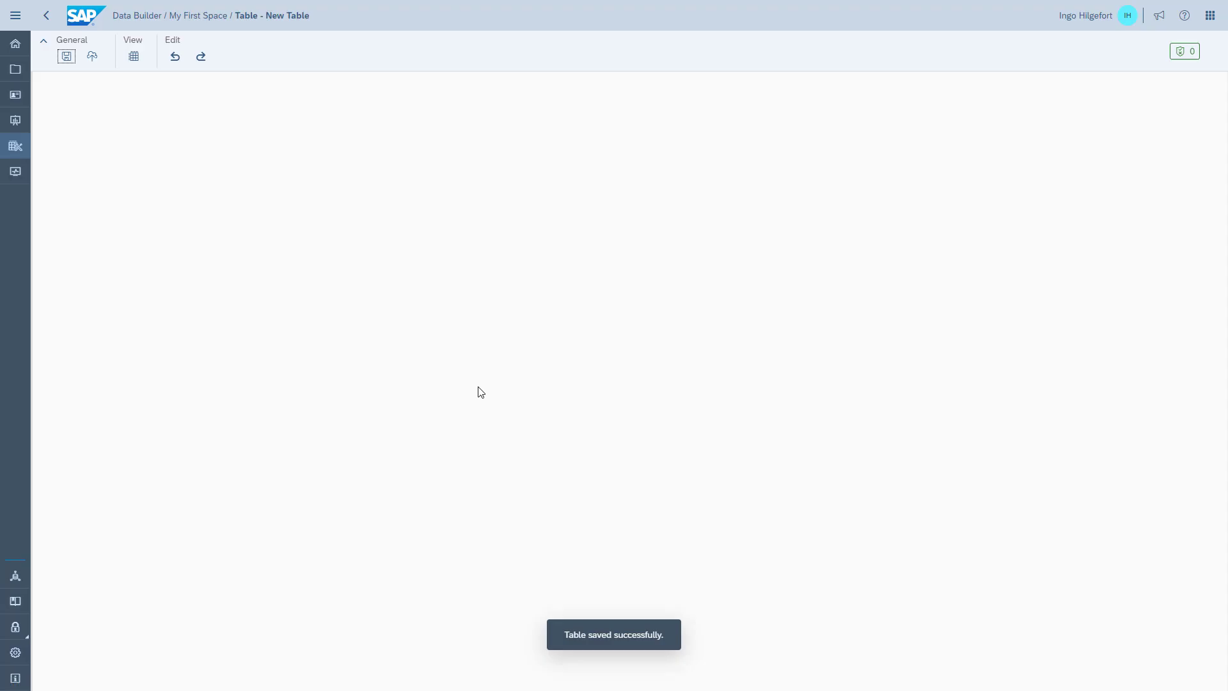
Step: Deploy the Sales Order Headers table and return to the file list of My First Space
left_click(99, 60)
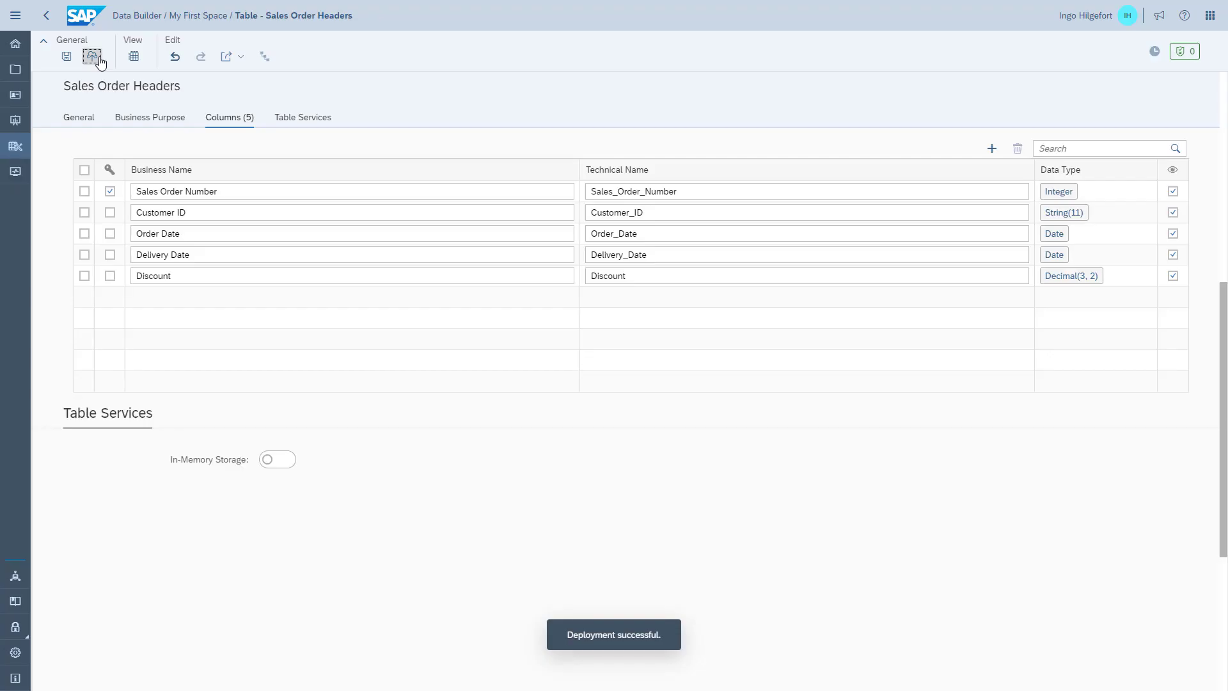
left_click(46, 15)
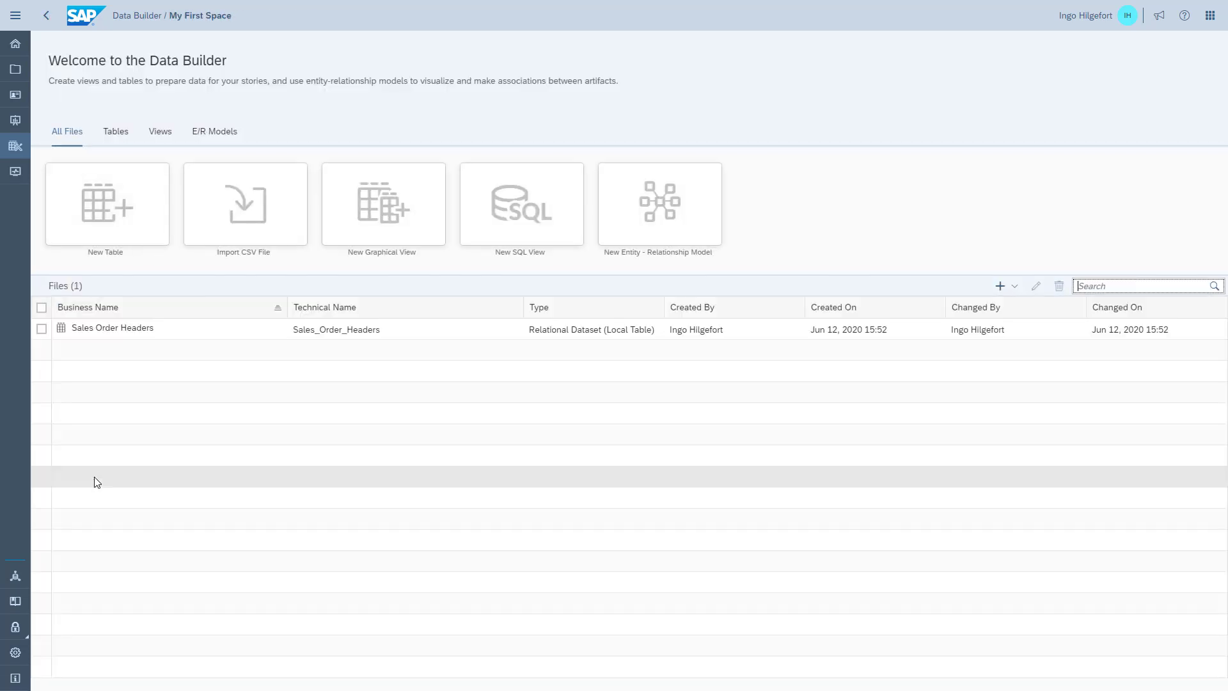
Step: Create another new table in the space with the business name "Sales Order Details"
left_click(151, 225)
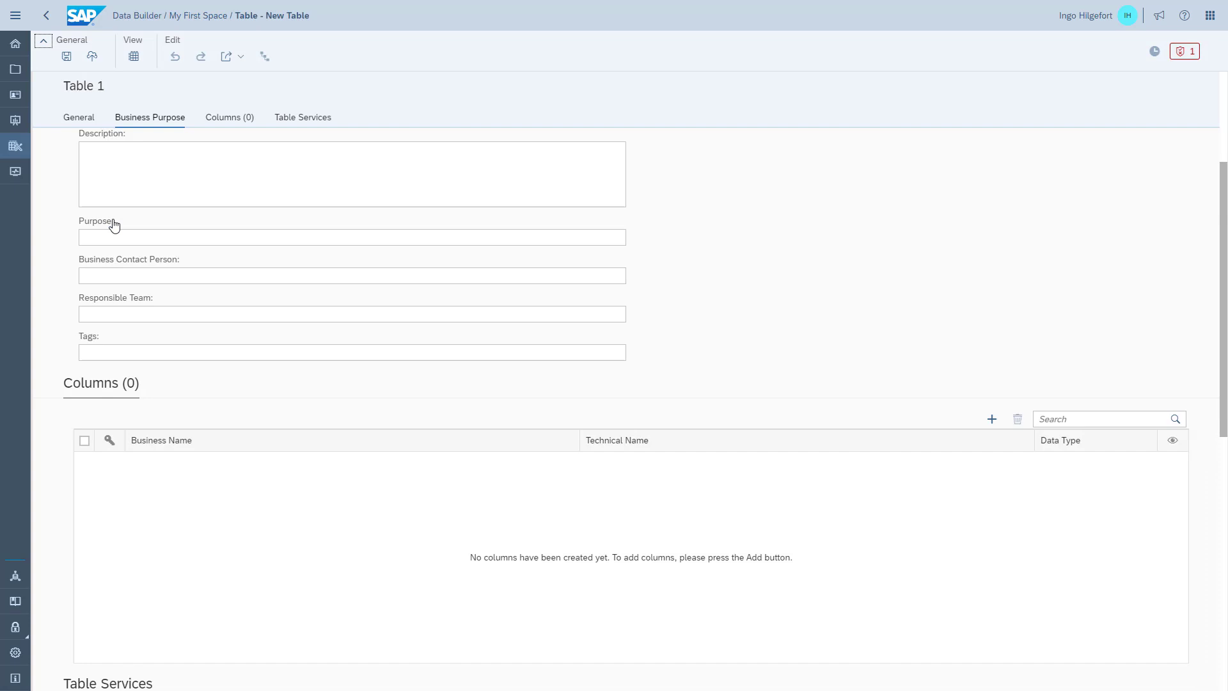
left_click(81, 119)
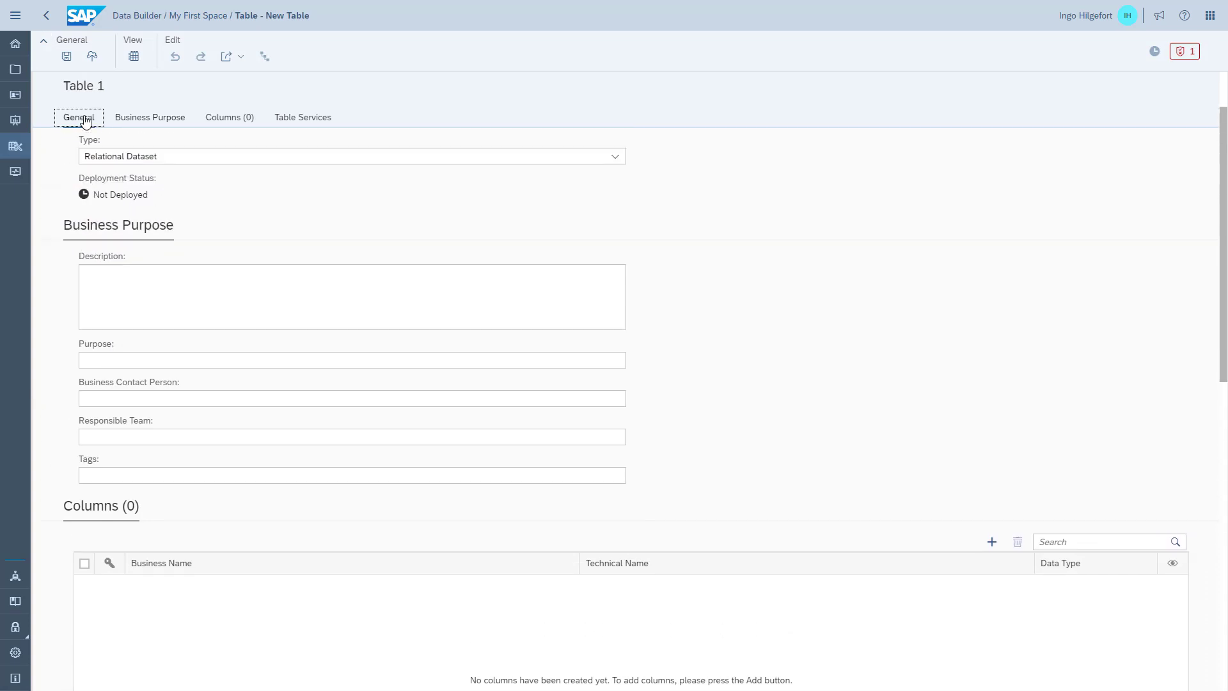
triple_click(157, 171)
type("Sales Order Details")
key("Tab")
Step: Enter the table description "This is the table for the Sales Order Details"
key("Tab")
key("Tab")
type("Thi")
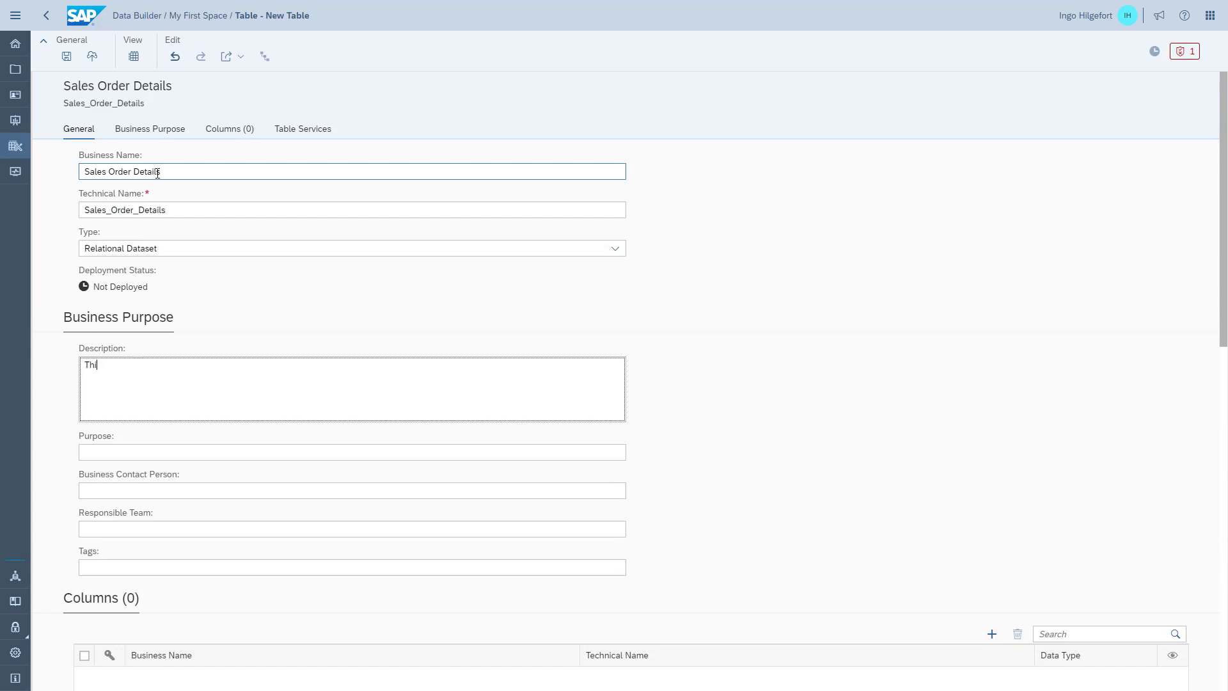
type("s is the table for the Sales Order Details")
Step: Add the tags "sales order", "revenue", "sales details", "orders" and "order details" to the table
key("Tab")
key("Tab")
key("Tab")
key("Tab")
type("sales order")
key("Return")
type("revenue")
key("Return")
type("sales details")
key("Return")
type("orders")
key("Return")
type("order details")
key("Return")
Step: Add a first column to the Sales Order Details table with the business name "Sales Order Number"
scroll(203, 296, "down", 6)
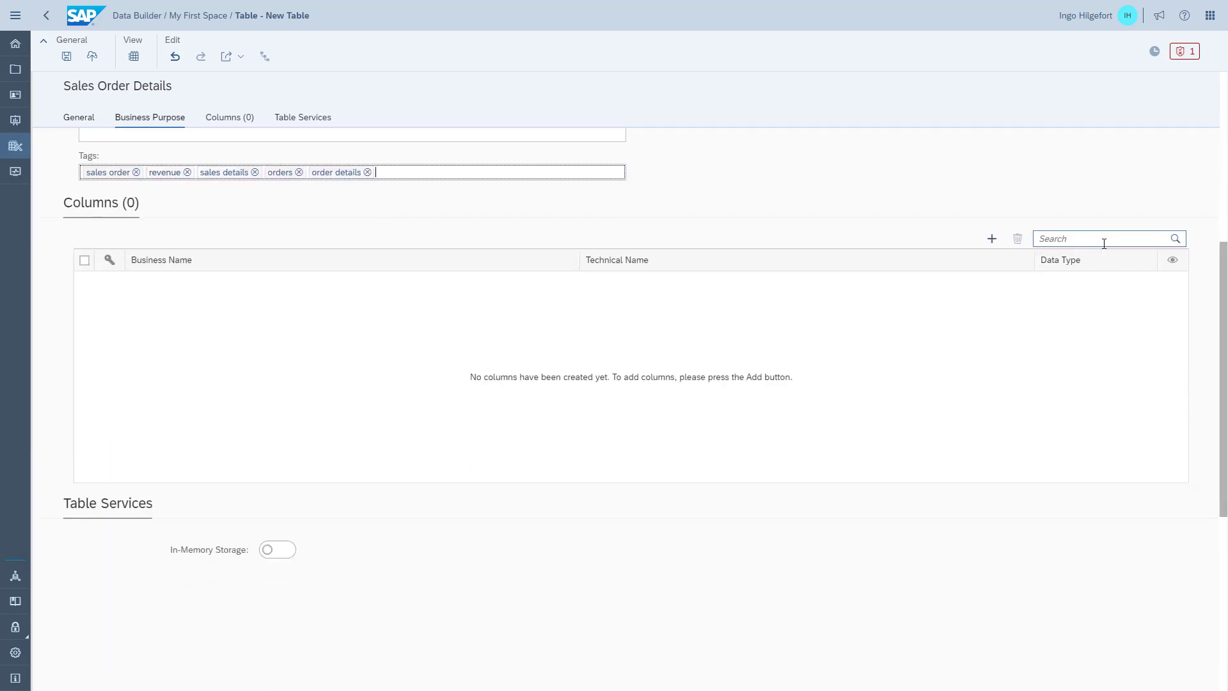
left_click(991, 240)
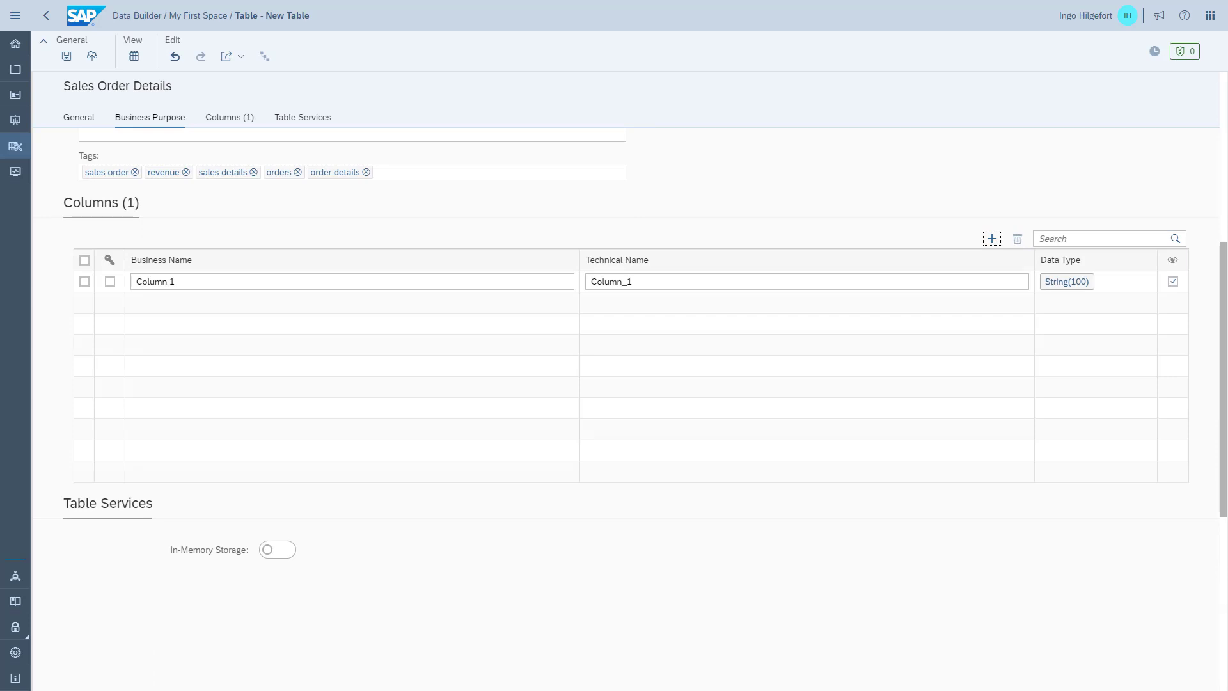
left_click(215, 282)
key("ctrl+a")
type("Sales Order Number")
key("Tab")
key("Tab")
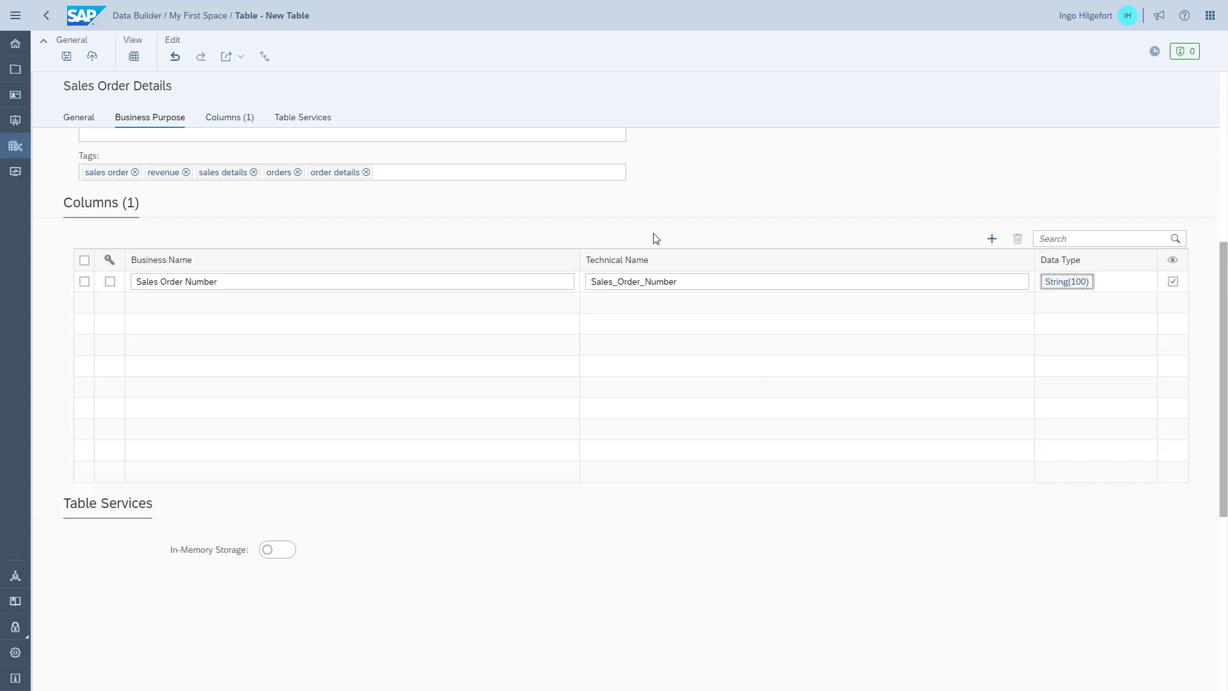
Step: Set the data type of the Sales Order Number column to Integer
left_click(1065, 282)
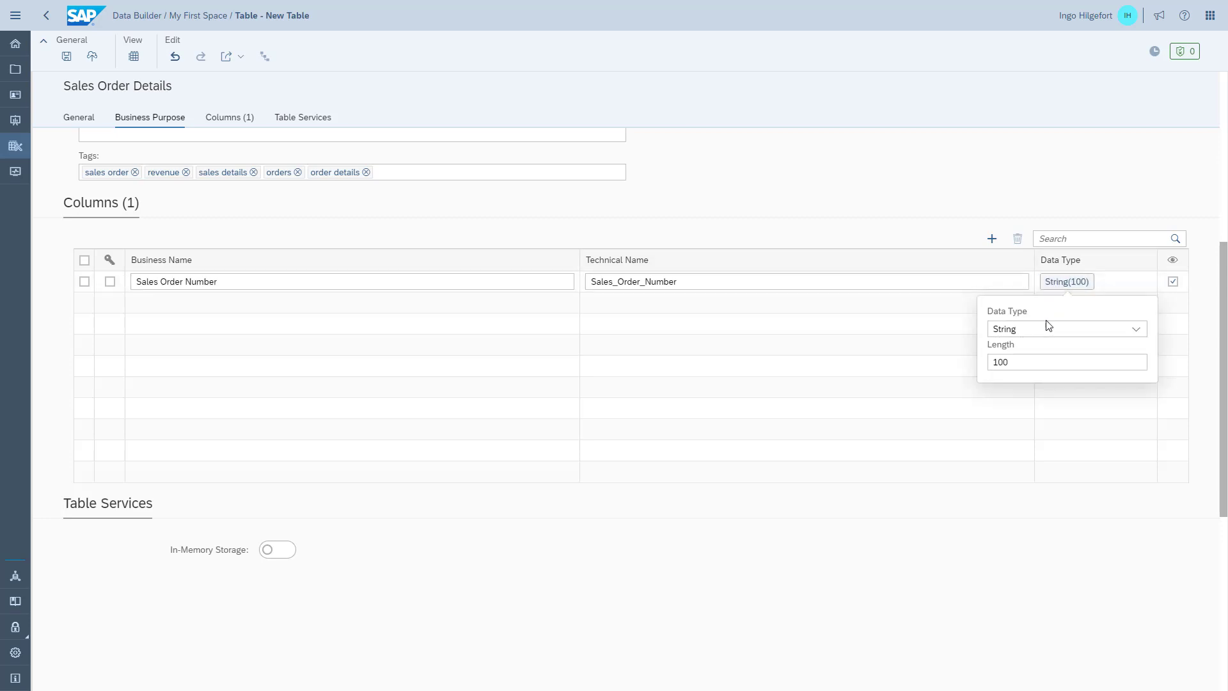
left_click(1049, 328)
left_click(1024, 488)
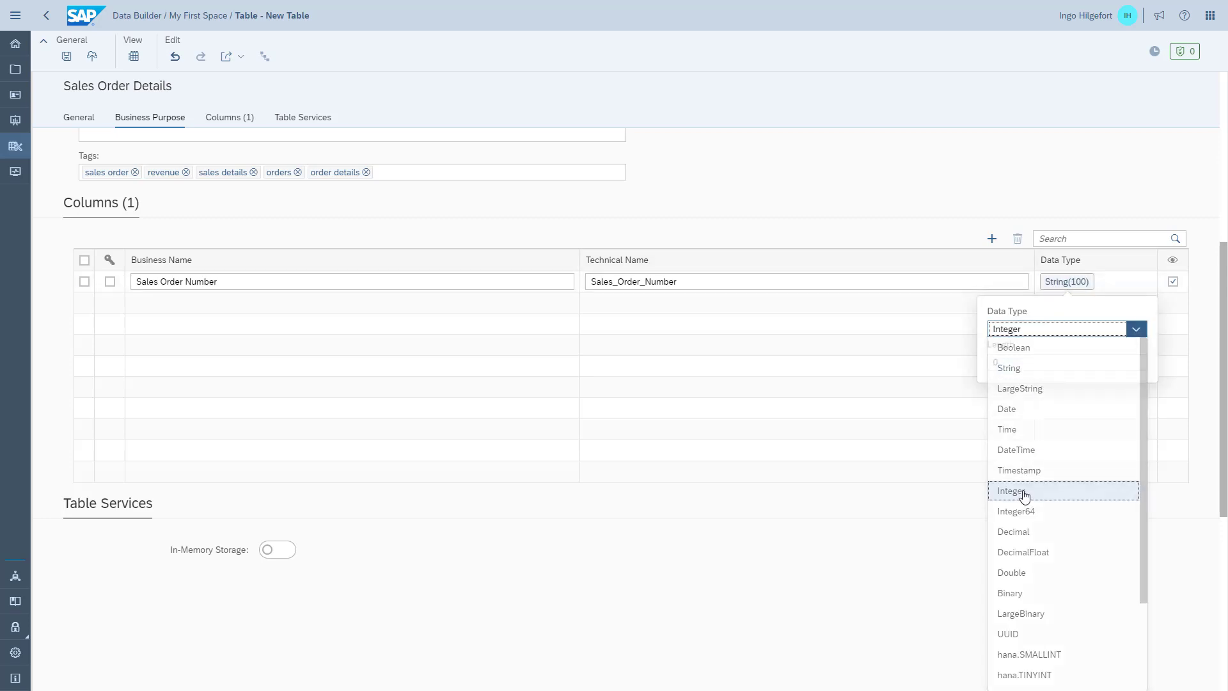
Step: Add a column with the business name "Sales Order Line Number" and the data type Integer64
left_click(991, 239)
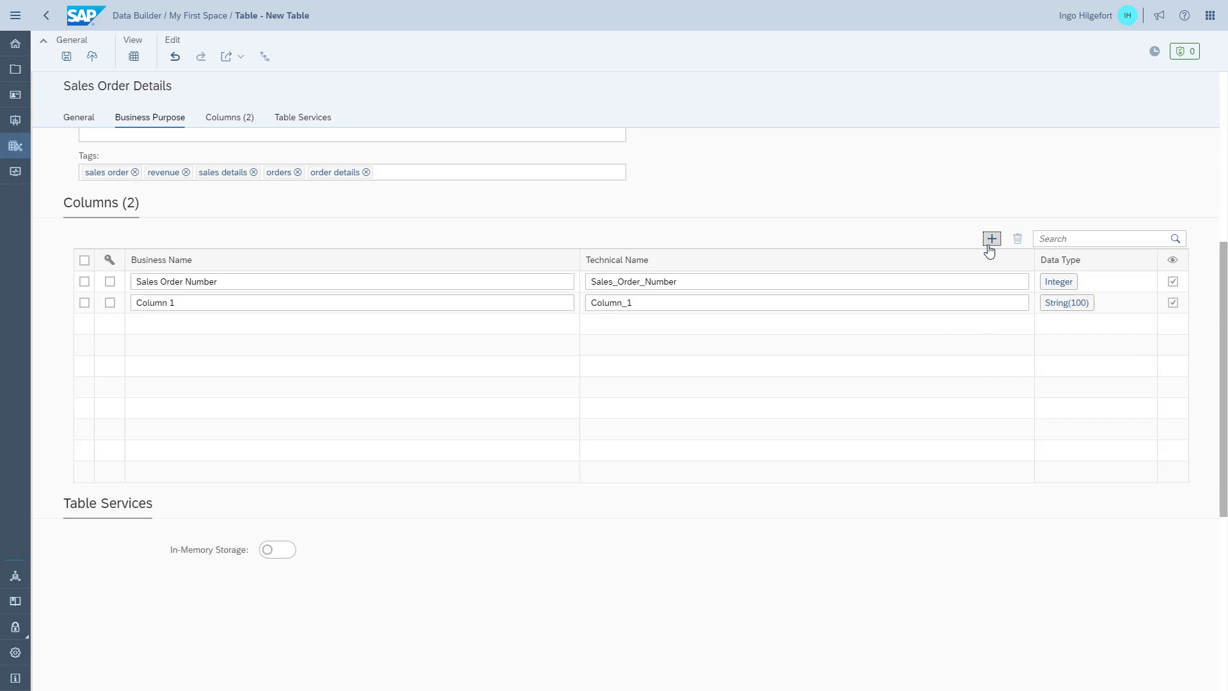
triple_click(205, 302)
type("Sales Order Line Number")
key("Tab")
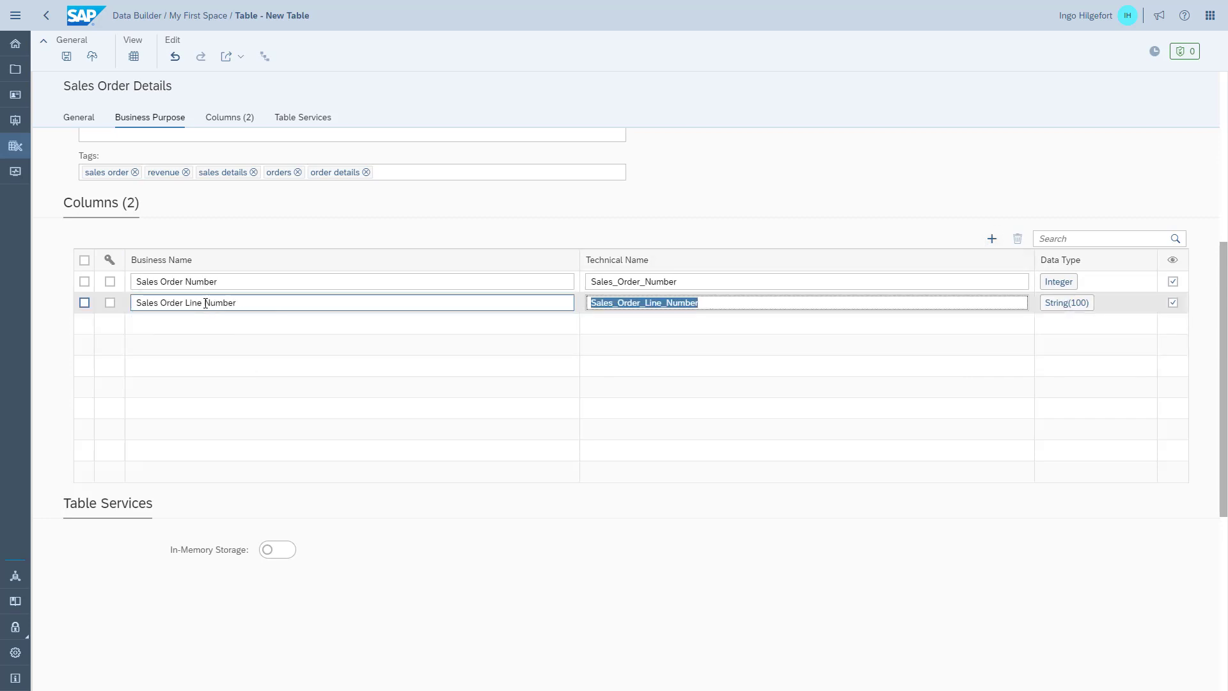
left_click(1065, 303)
left_click(1028, 351)
left_click(1014, 177)
Step: Add a column with the business name "Product ID" and the data type String with length 10
left_click(990, 239)
triple_click(196, 328)
type("Product ID")
key("Tab")
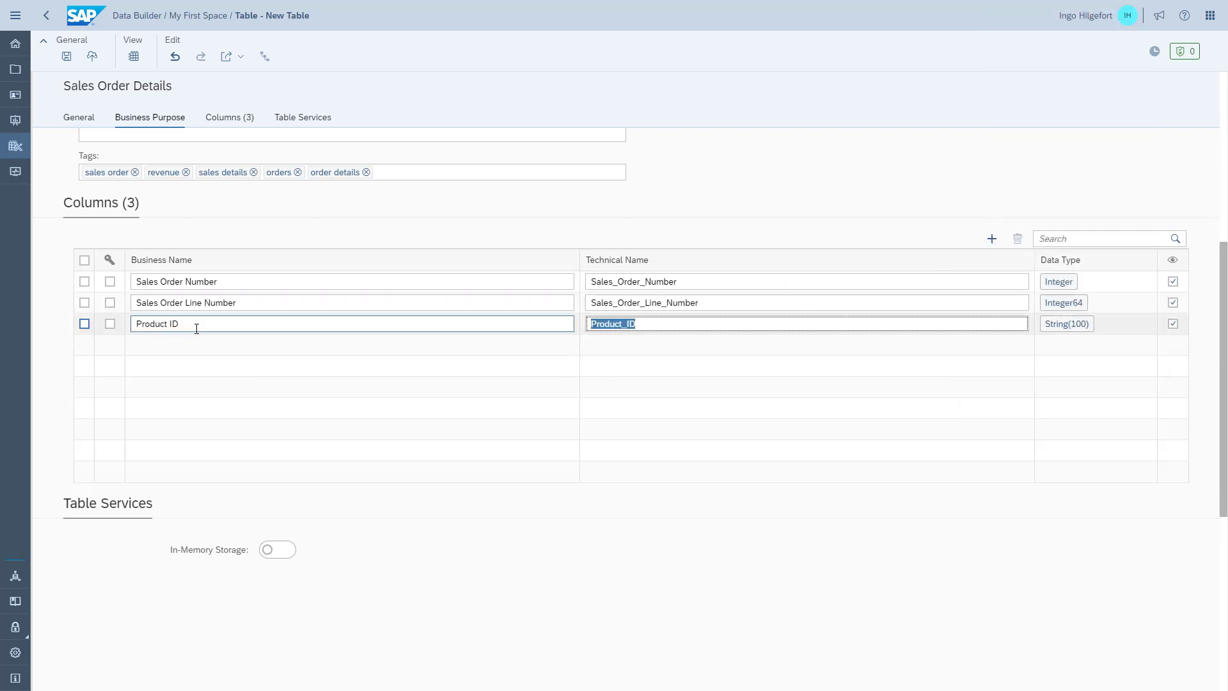
left_click(1084, 326)
left_click(1023, 404)
key("BackSpace")
Step: Add a column with the business name "Order Quantity" and the data type Integer64
left_click(992, 239)
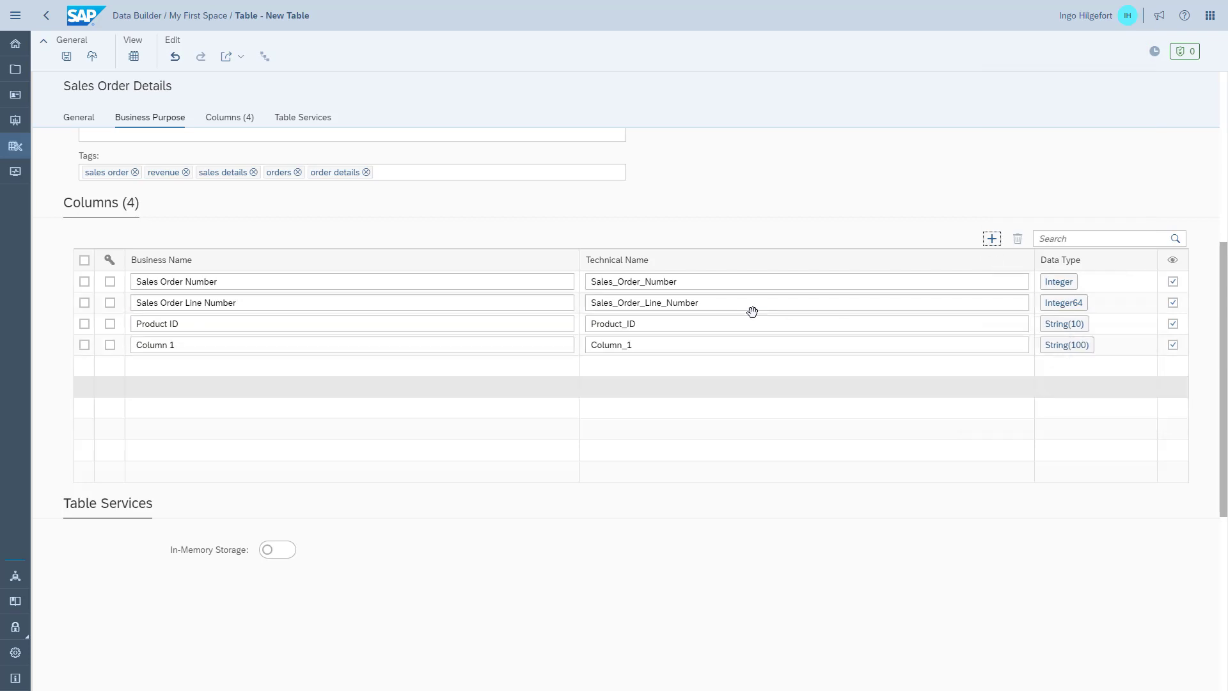
triple_click(211, 345)
type("Order Quantity")
left_click(1067, 345)
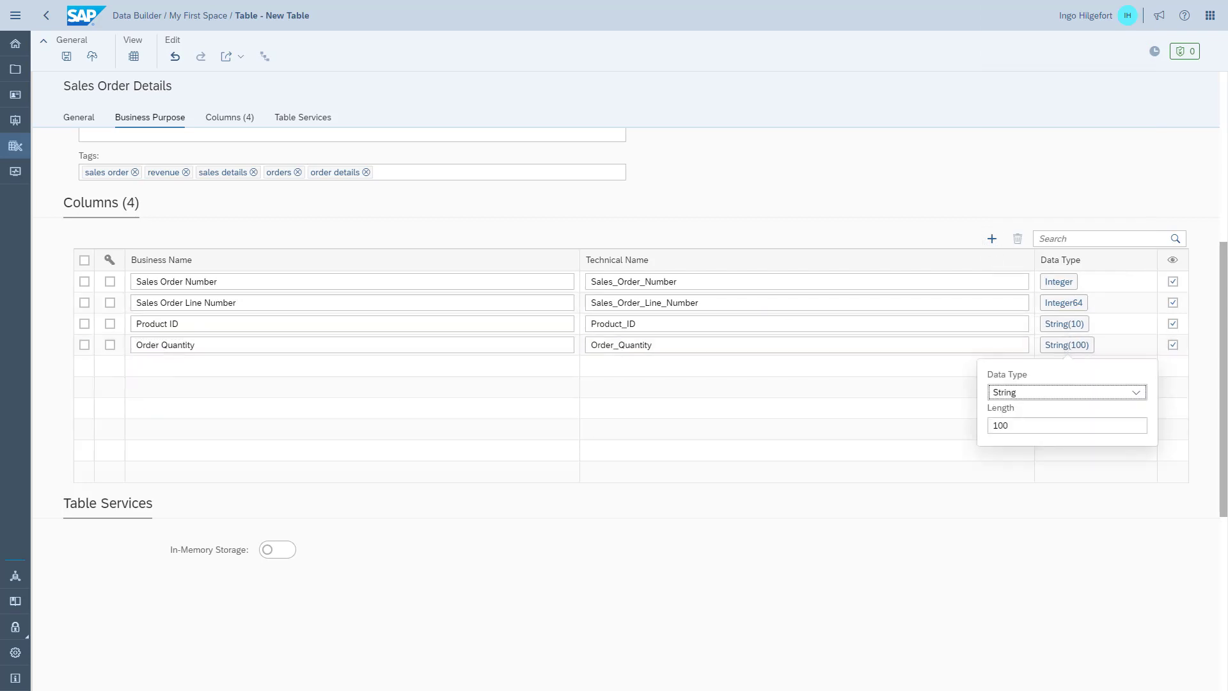
left_click(1109, 393)
left_click(1041, 173)
Step: Add a column with the business name "Unit Price" and the data type Decimal with precision 6 and scale 2
left_click(991, 239)
triple_click(217, 366)
type("Unit Price")
key("Tab")
left_click(1066, 366)
left_click(1109, 413)
left_click(1018, 203)
double_click(1115, 446)
type("6")
Step: Add a column with the business name "Currency" and the data type String with length 3
left_click(991, 239)
triple_click(254, 386)
type("Currency")
key("Tab")
left_click(1067, 387)
double_click(995, 466)
type("3")
left_click(62, 488)
Step: Mark Sales Order Number and Sales Order Line Number as the key columns of the table
left_click(110, 281)
left_click(110, 303)
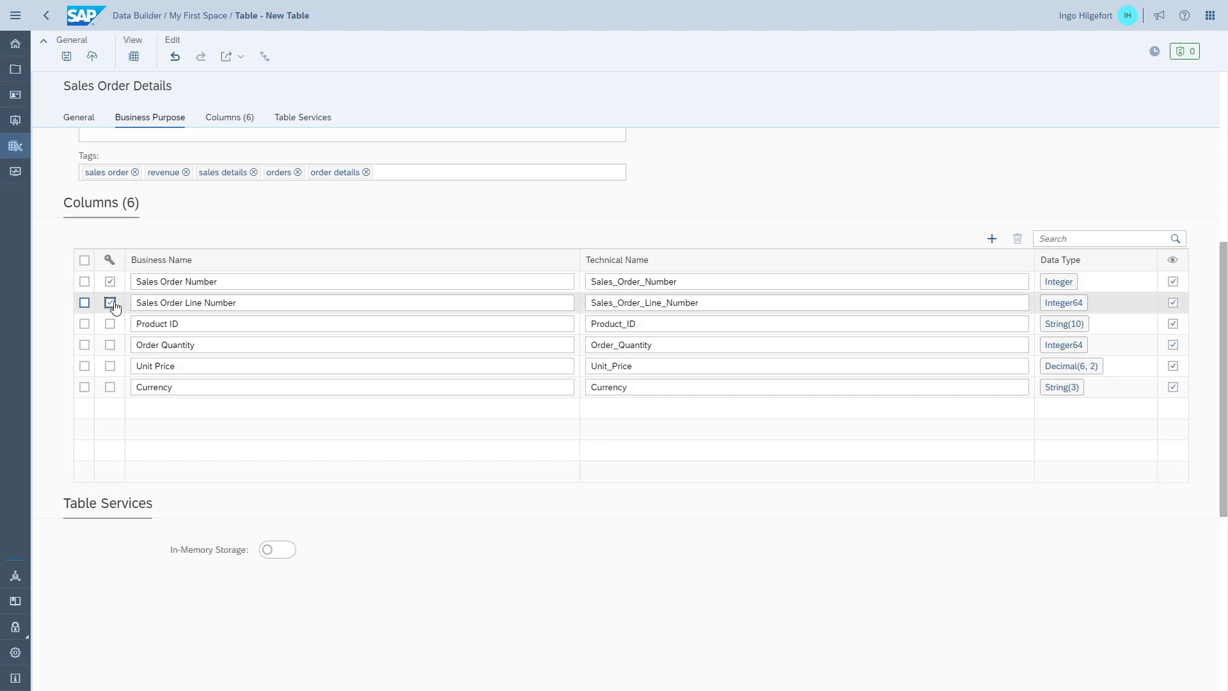
Step: Save the table as Sales Order Details and deploy it
left_click(67, 59)
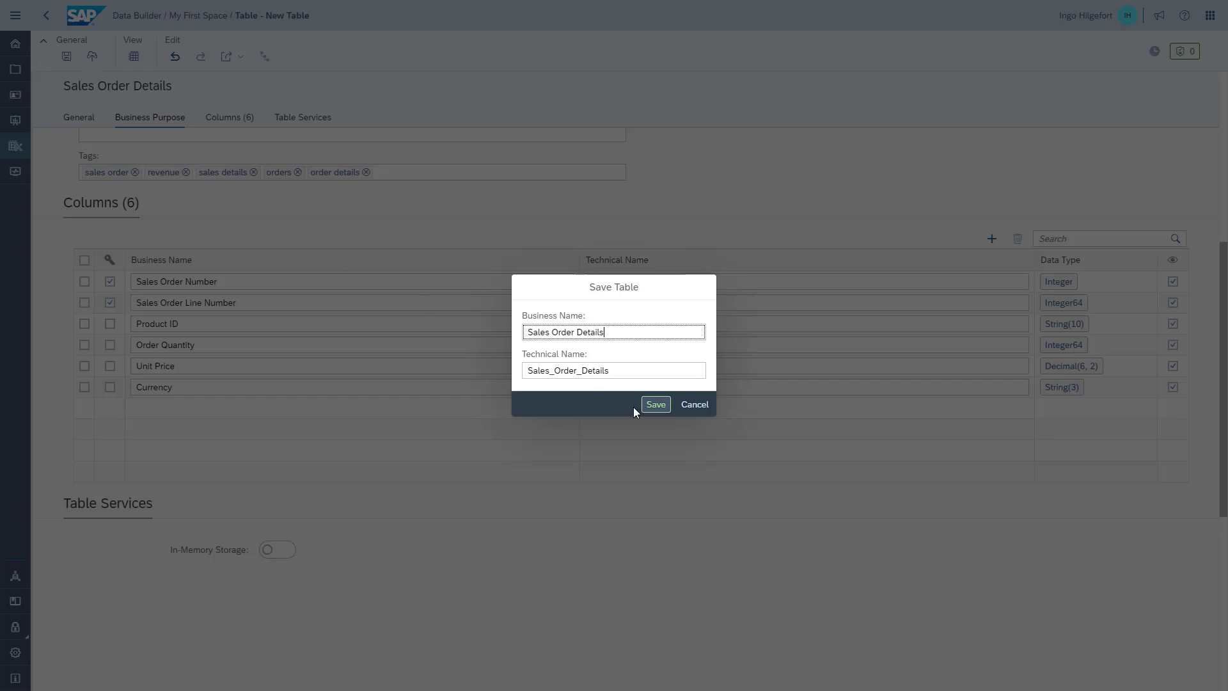
left_click(647, 406)
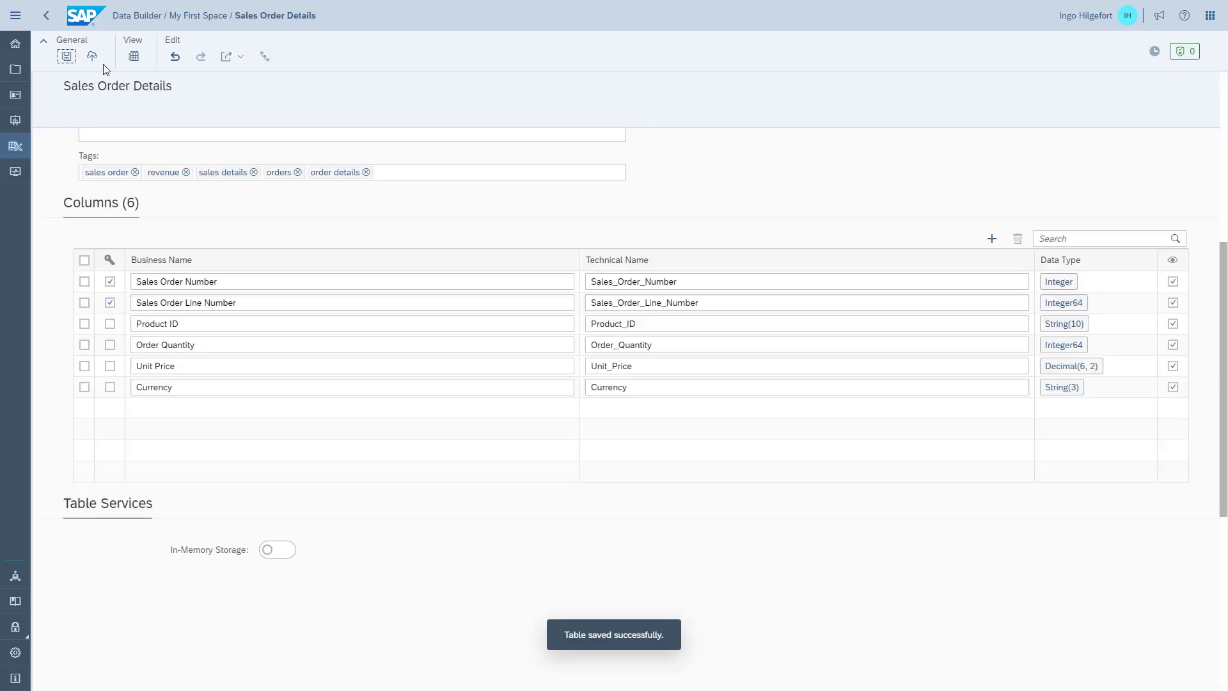
left_click(92, 56)
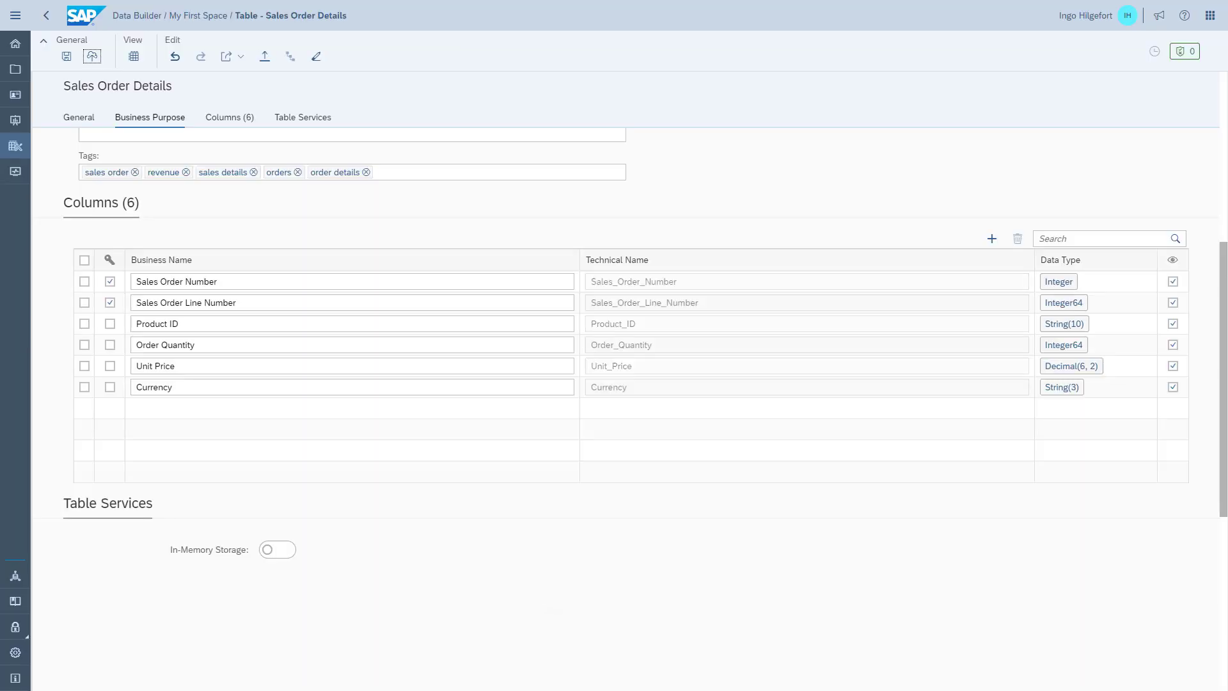
Step: Create another new table in My First Space with the business name "Product"
left_click(46, 16)
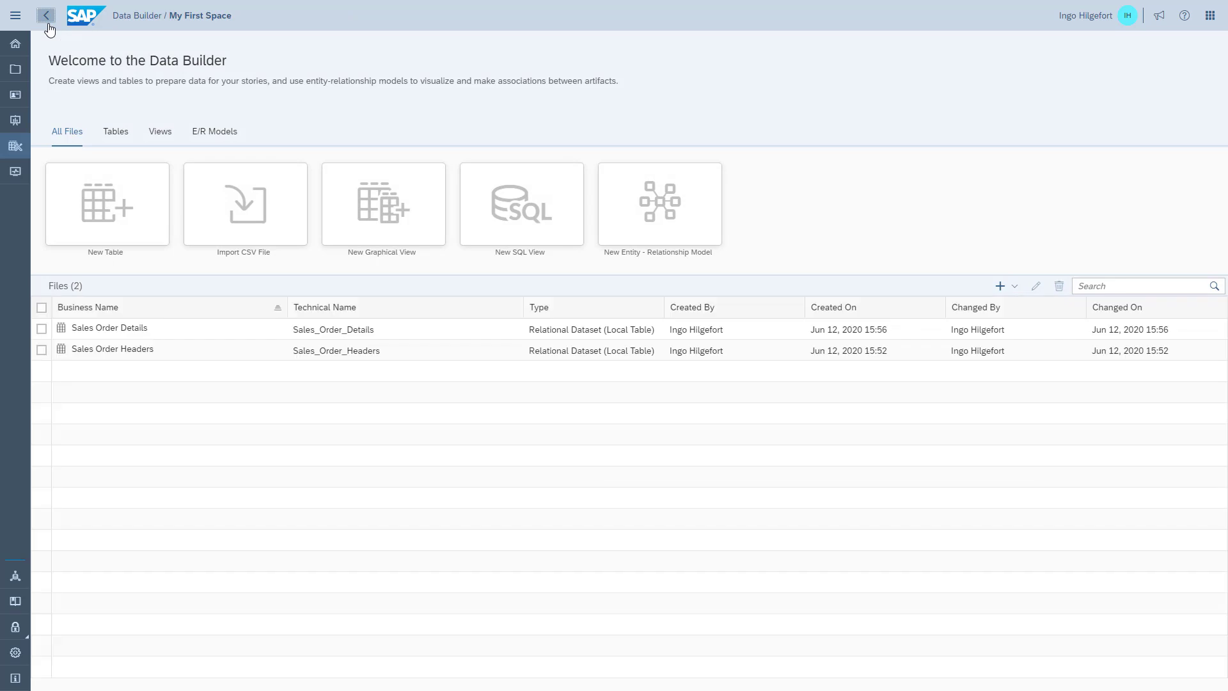
left_click(87, 219)
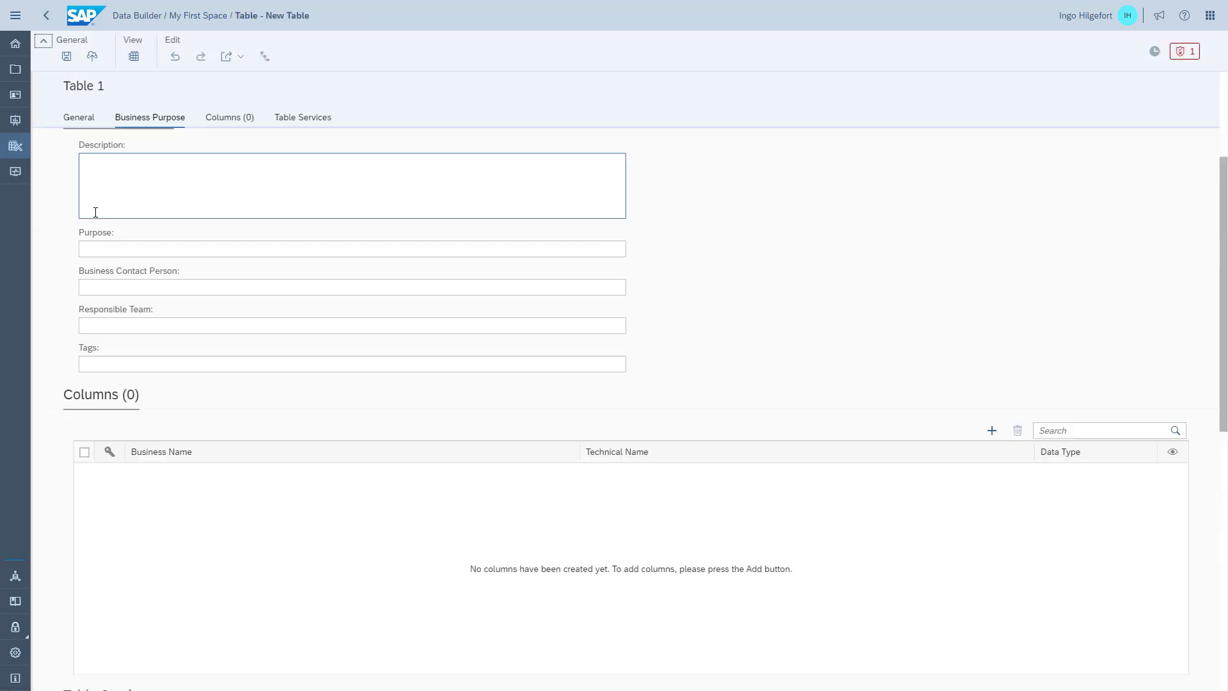
key("ctrl+a")
type("Produ")
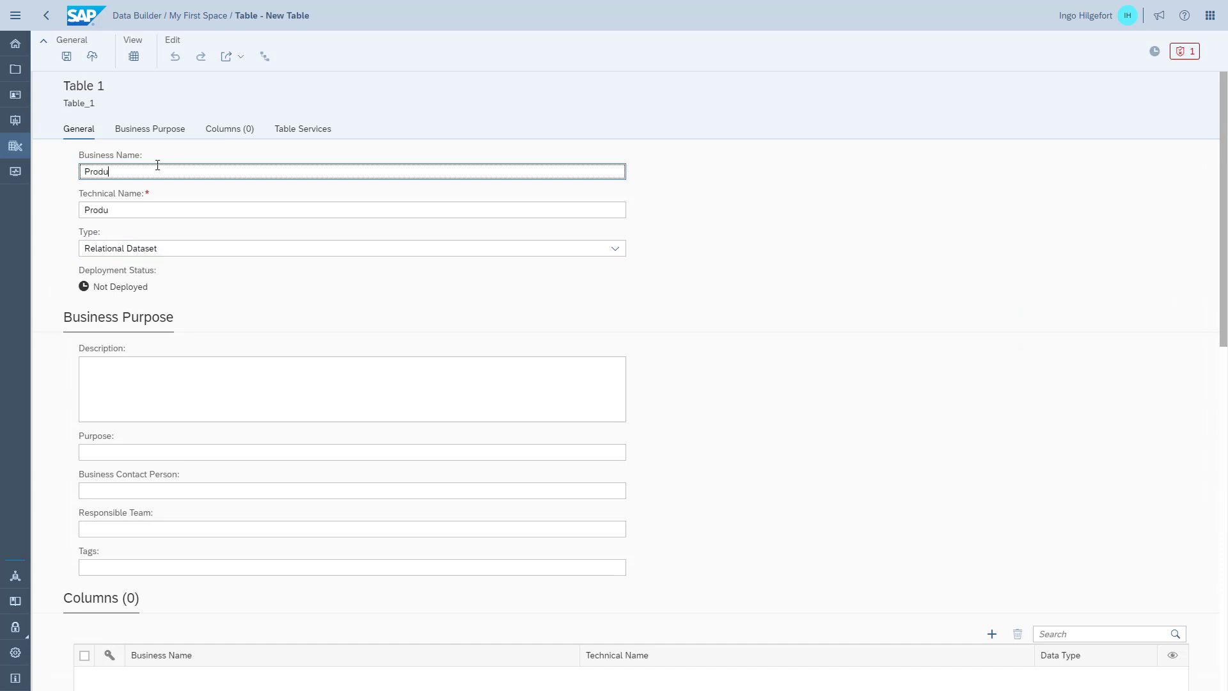
type("ct")
key("Tab")
Step: Set the table type to Dimension and enter the description "This is the table for the Product Dimension"
key("Tab")
key("Down")
key("Tab")
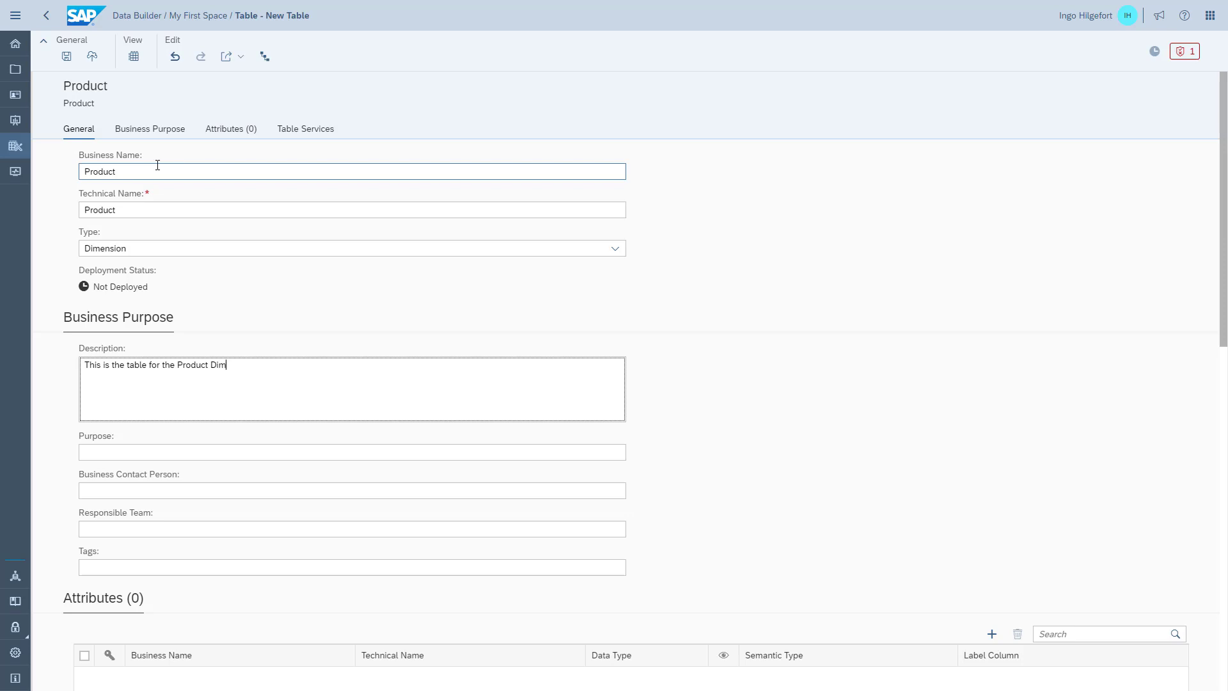
key("Tab")
Step: Add the tags "product", "product list price" and "product cost" to the Product table
key("Tab")
key("Tab")
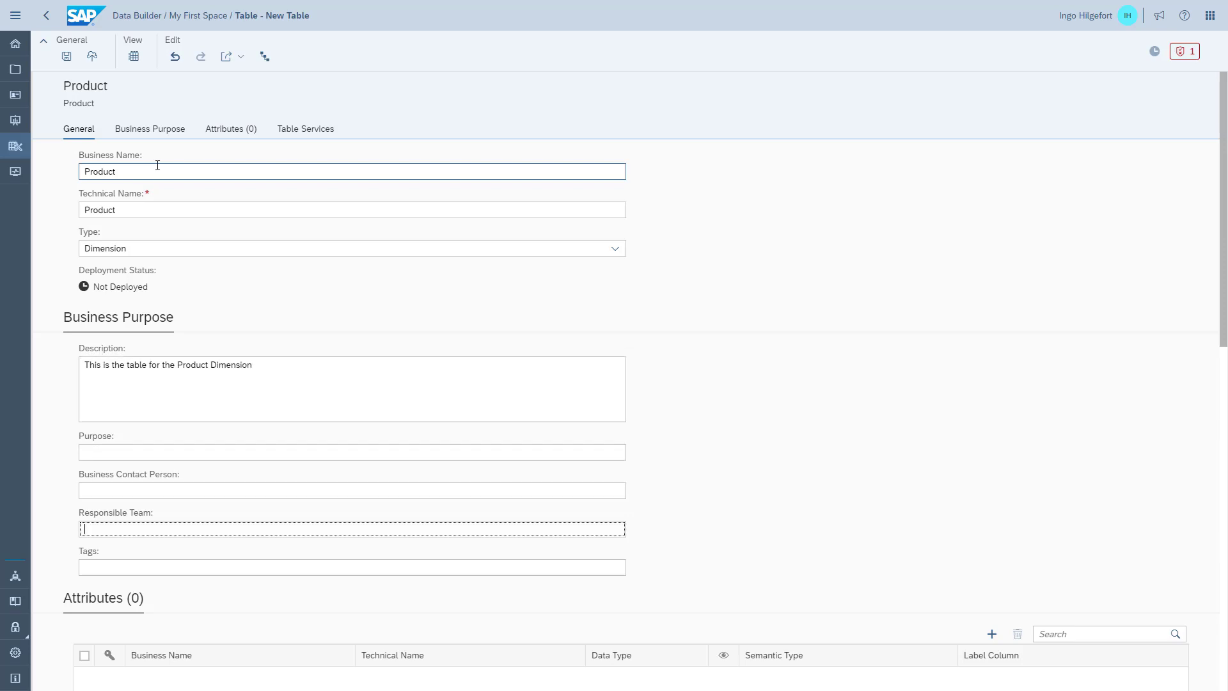
type("product")
key("Return")
type("product list price")
key("Return")
type("product cos")
type("t")
key("Return")
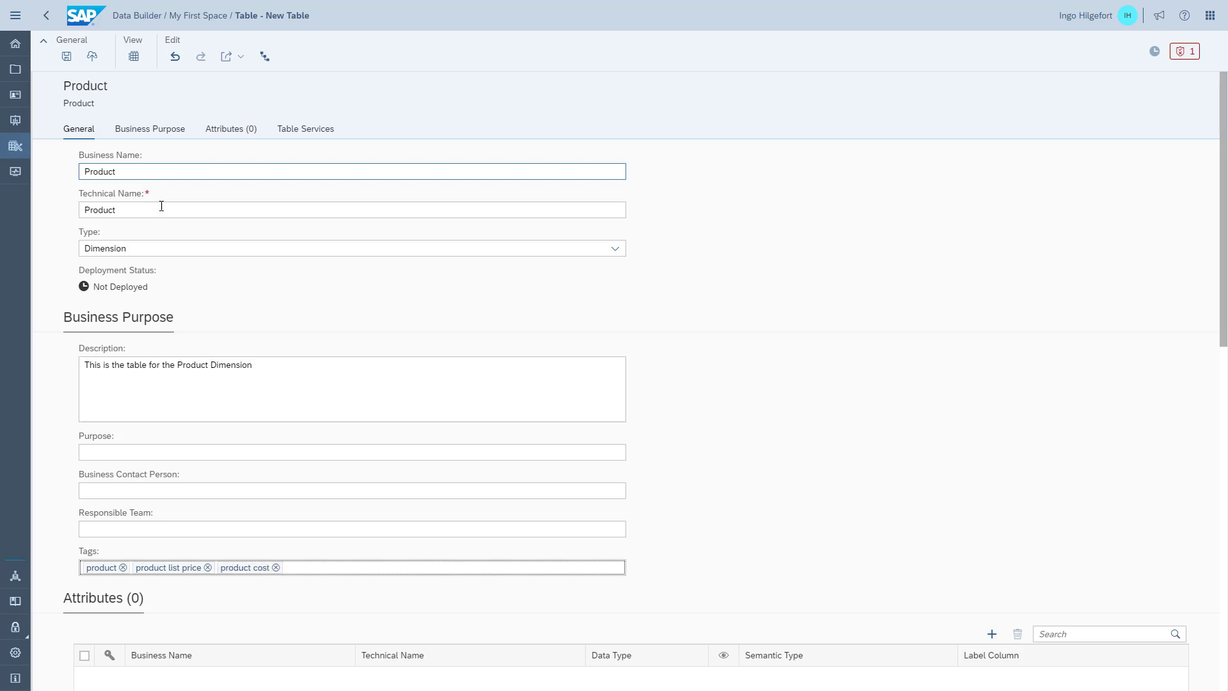
Step: Add the attributes "Product ID" as String with length 10 and "Product Description (Short)" as String with length 20
scroll(76, 348, "down", 6)
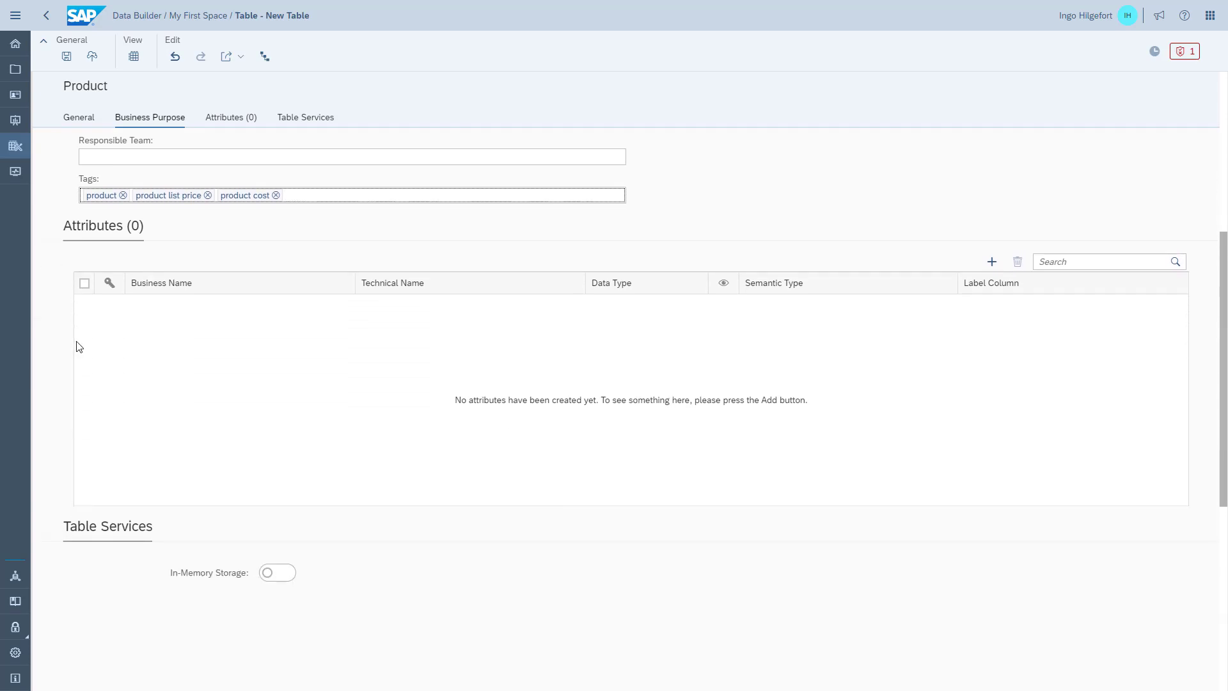
scroll(76, 348, "down", 1)
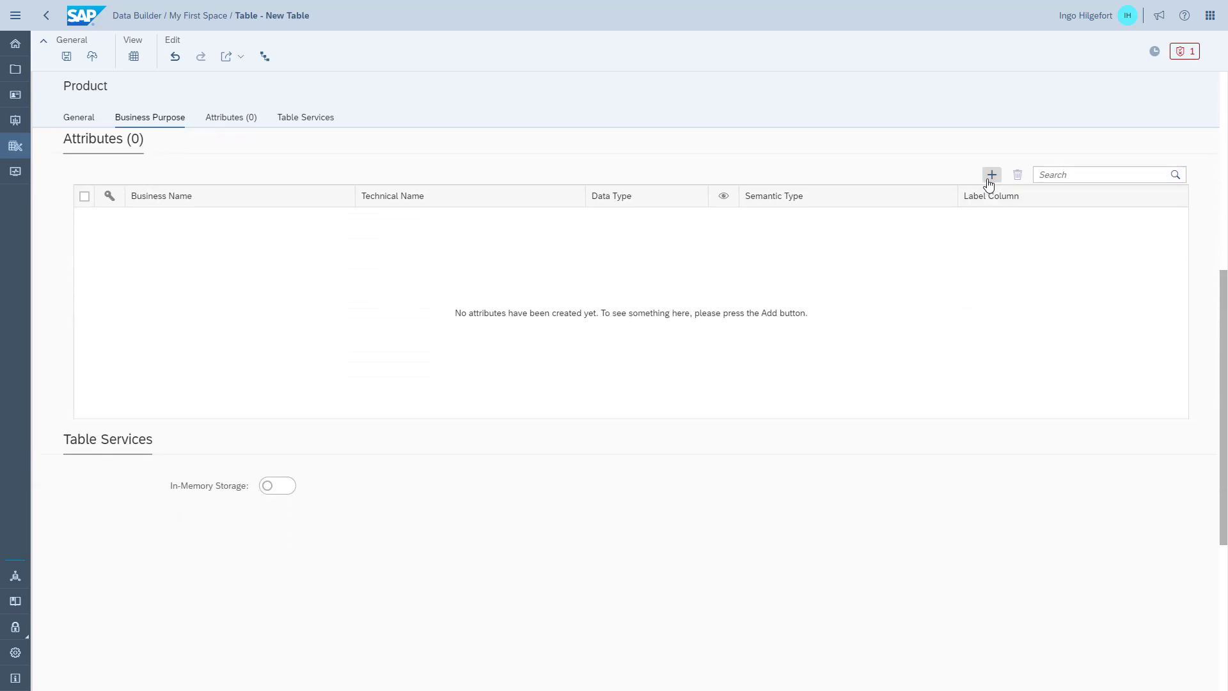
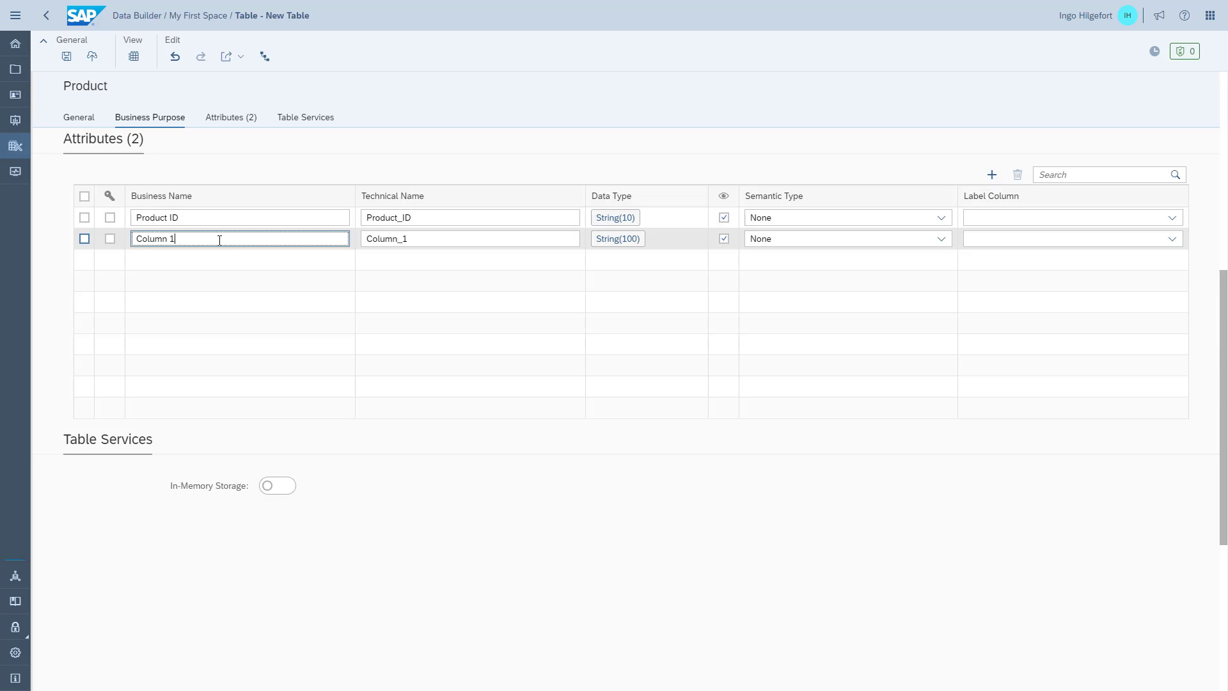
key("ctrl+a")
type("Product Description (Short")
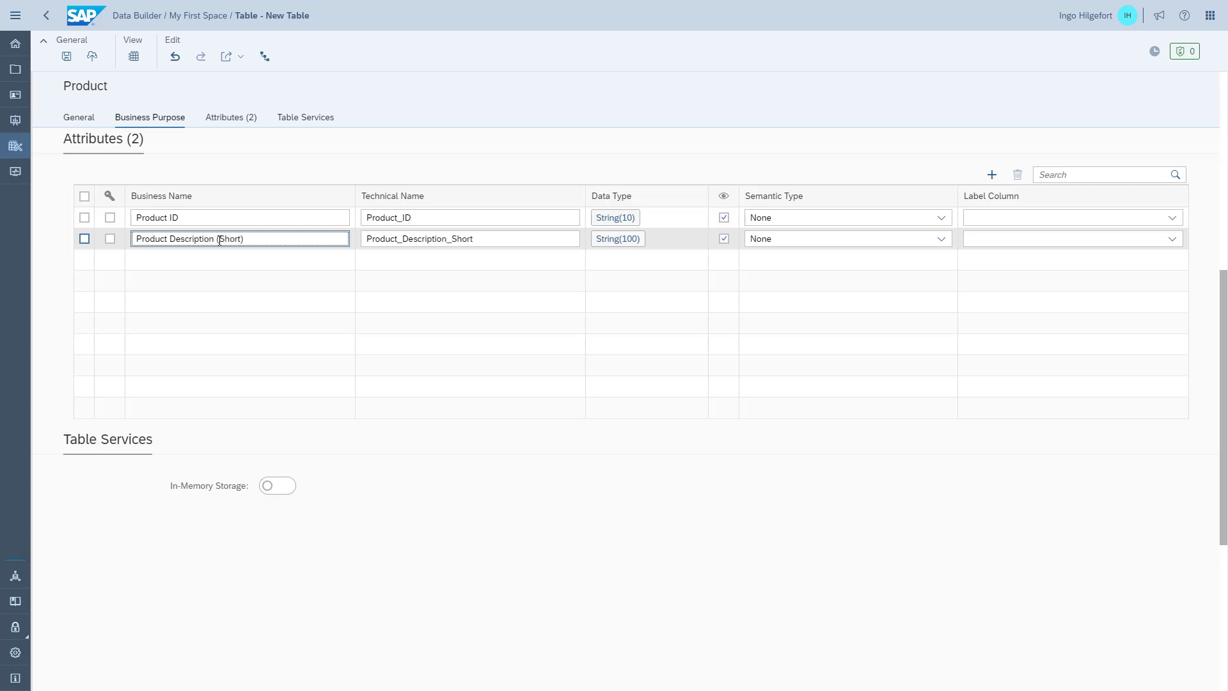
key("Tab")
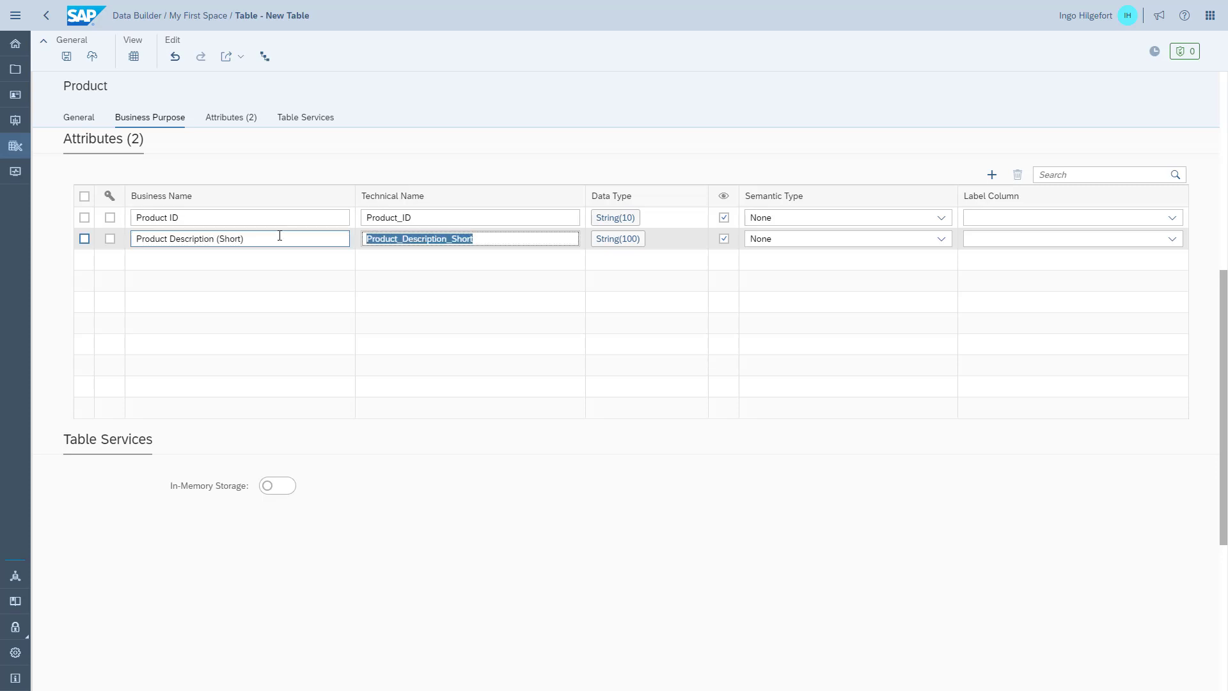
left_click(635, 243)
left_click(606, 318)
double_click(605, 318)
type("20")
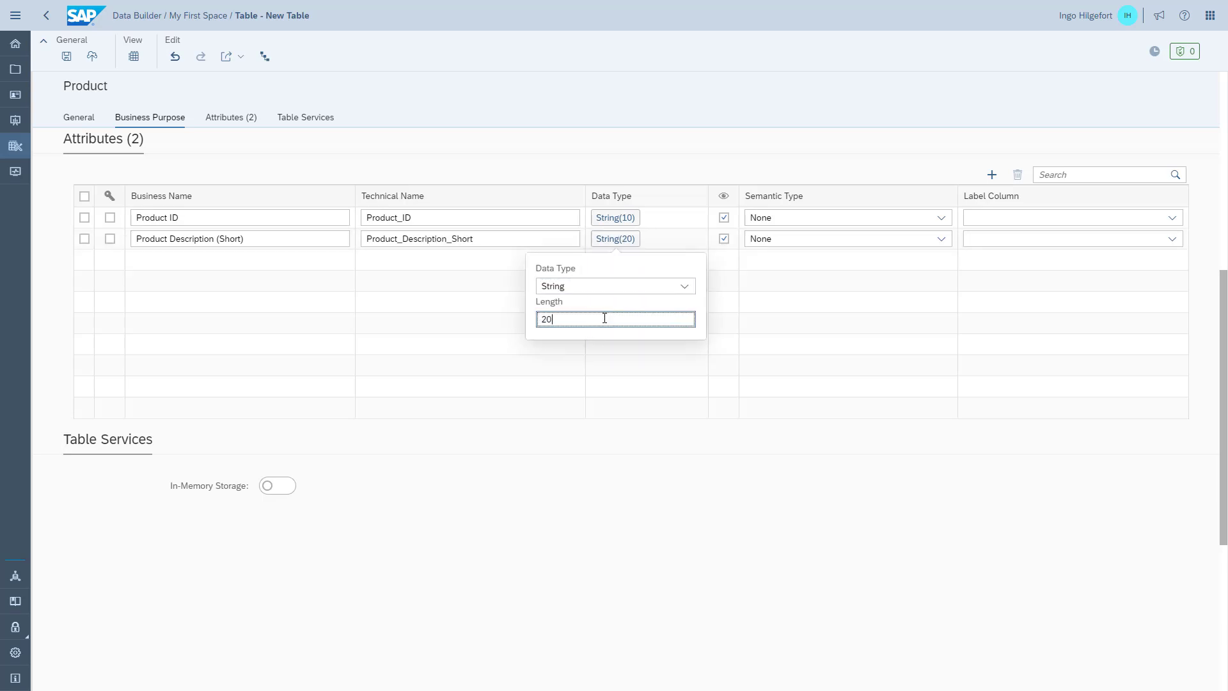
Step: Set the semantic type of Product Description (Short) to Text and assign it as the label column of Product ID
left_click(822, 240)
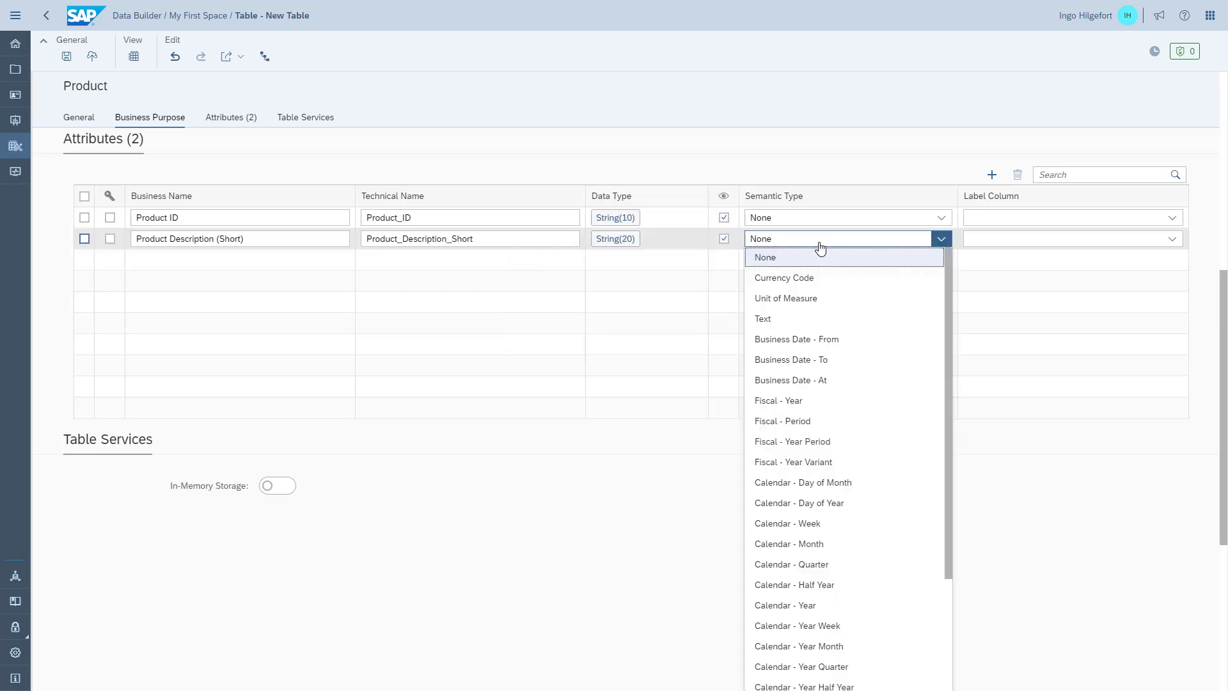
left_click(781, 320)
left_click(1174, 218)
left_click(1042, 260)
Step: Add the attribute "Product Description (Medium)" as String with length 40 and the semantic type Text
left_click(992, 175)
left_click(200, 260)
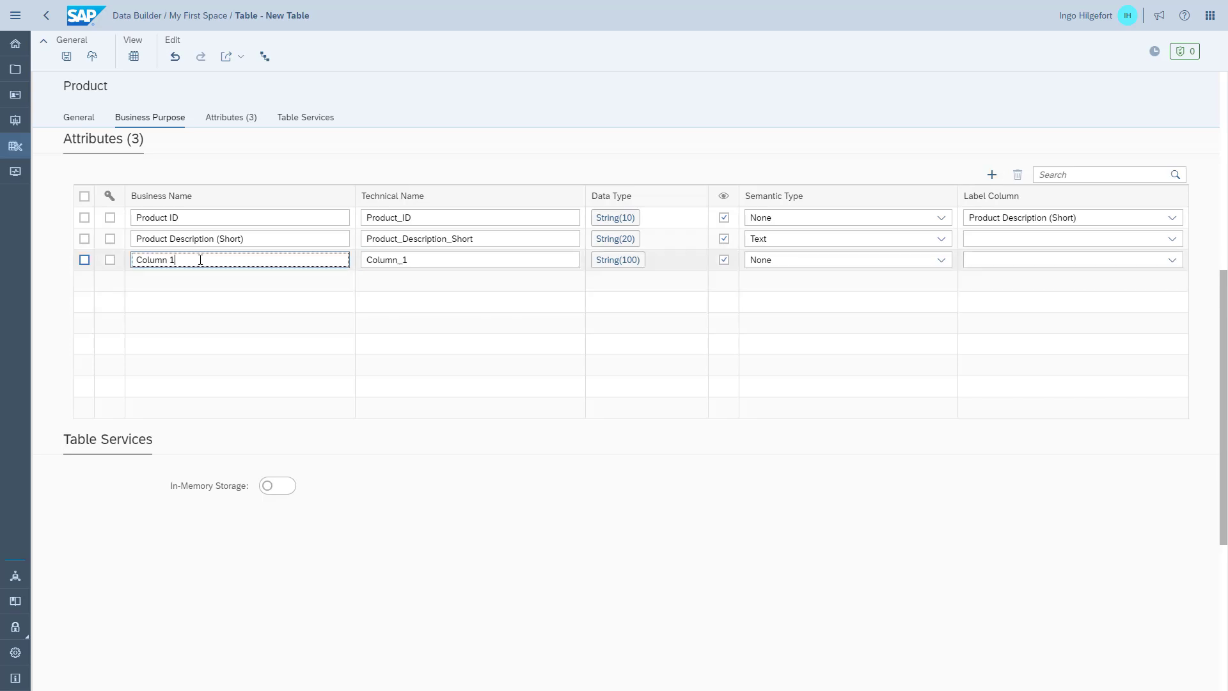
triple_click(200, 260)
type("Product Description (Medium)")
left_click(618, 260)
type("40")
left_click(844, 260)
left_click(784, 346)
Step: Add the attribute "Product Description (Long)" as String with length 60 and the semantic type Text
left_click(992, 175)
triple_click(205, 279)
type("Product Description (Long)")
left_click(618, 281)
double_click(589, 358)
type("60")
left_click(793, 281)
left_click(763, 360)
Step: Add the attribute "Product Sub Category ID" with the data type String and length 20
left_click(992, 175)
triple_click(205, 302)
type("Product Sib")
key("BackSpace")
key("BackSpace")
key("BackSpace")
key("BackSpace")
type("Sub Category ID")
key("Tab")
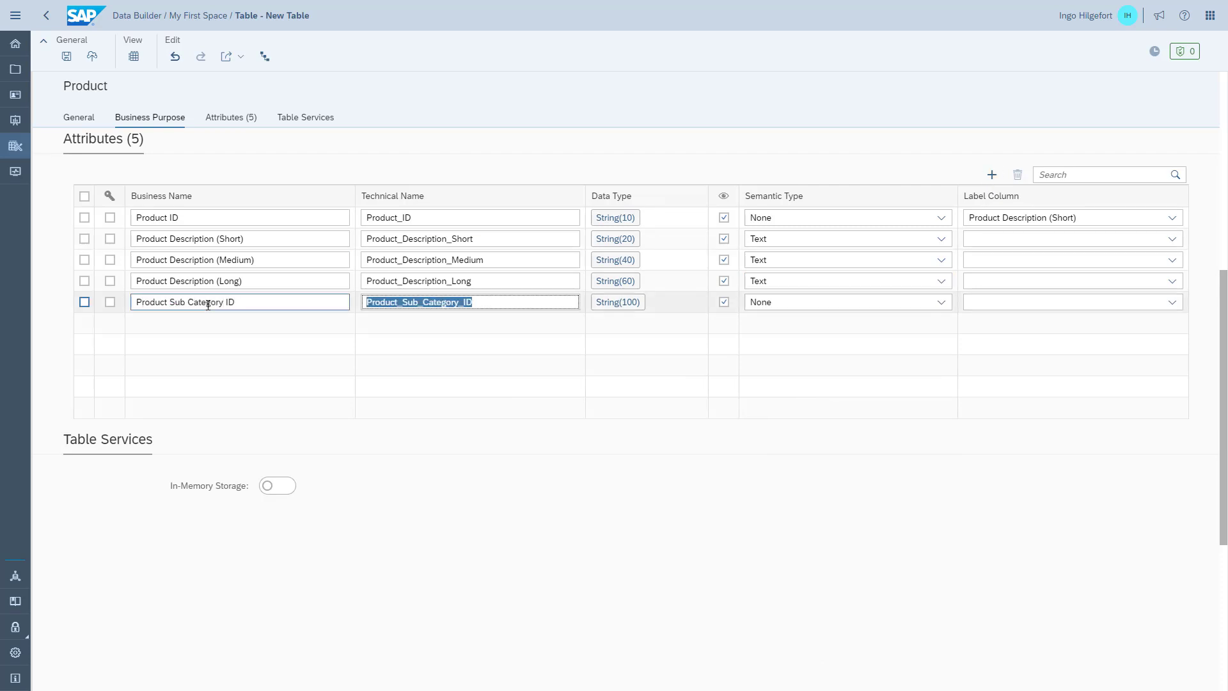
left_click(617, 302)
type("20")
Step: Add the attribute "Product List Price" with the data type Decimal, precision 5 and scale 2
left_click(992, 175)
triple_click(206, 323)
type("Product List Price")
key("Tab")
left_click(640, 325)
left_click(618, 370)
left_click(557, 266)
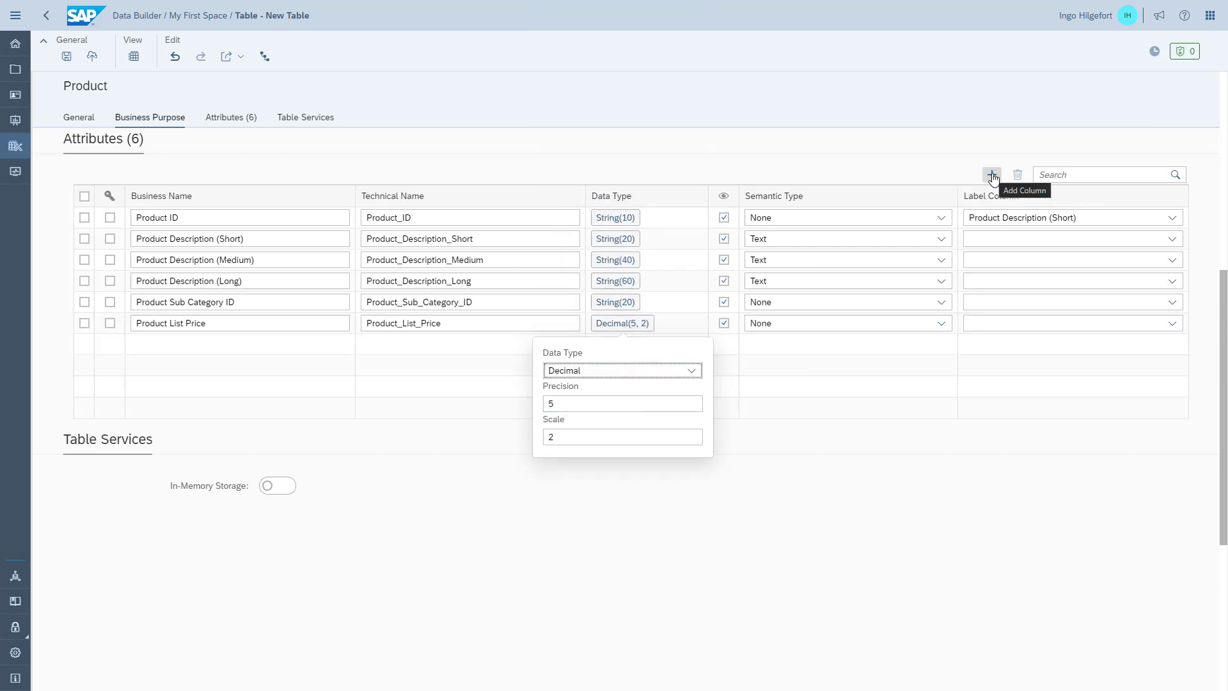
Step: Add the attribute "Product Cost" as Decimal with precision 5 and scale 2, and mark Product ID as the key
left_click(992, 175)
triple_click(220, 344)
type("Product Cost")
key("Tab")
left_click(618, 344)
left_click(616, 391)
left_click(557, 287)
left_click(886, 183)
left_click(110, 218)
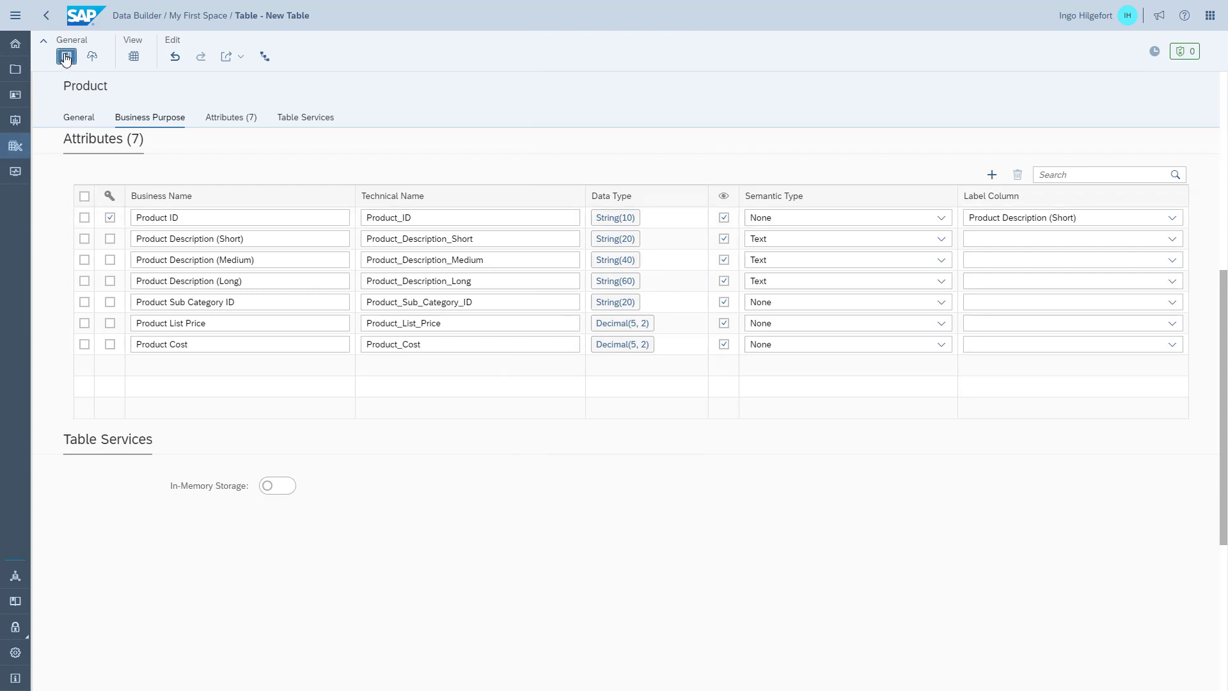
Step: Save the table as Product and deploy it
left_click(66, 56)
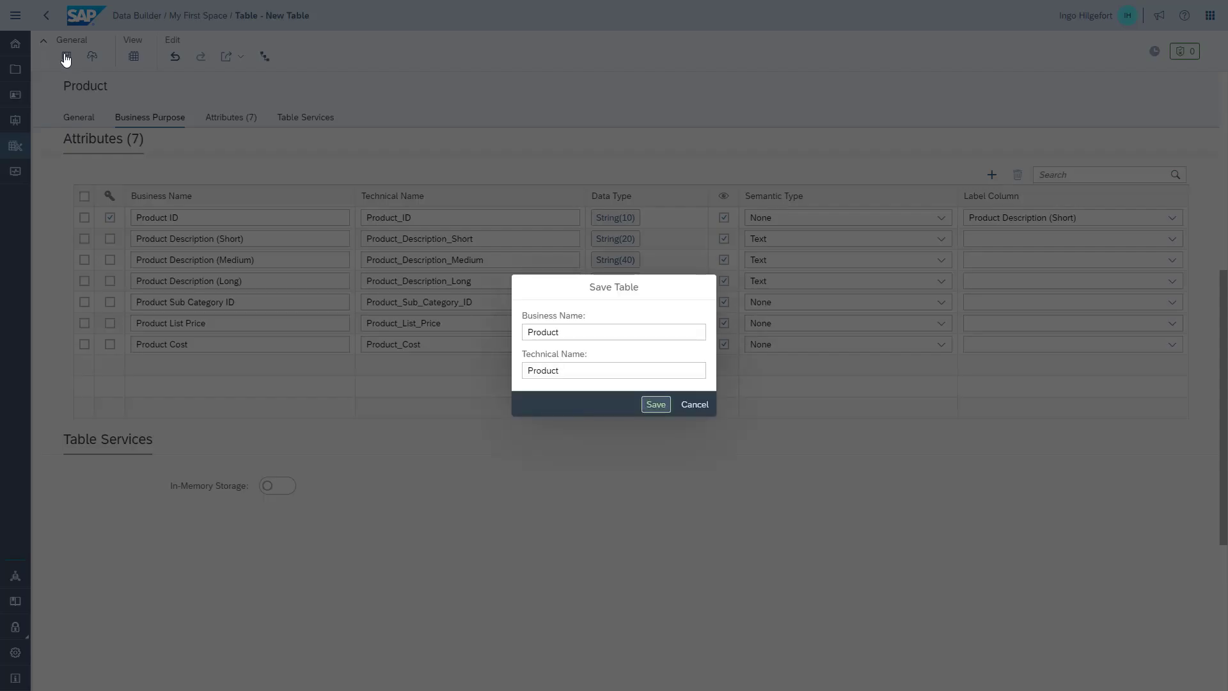
left_click(656, 404)
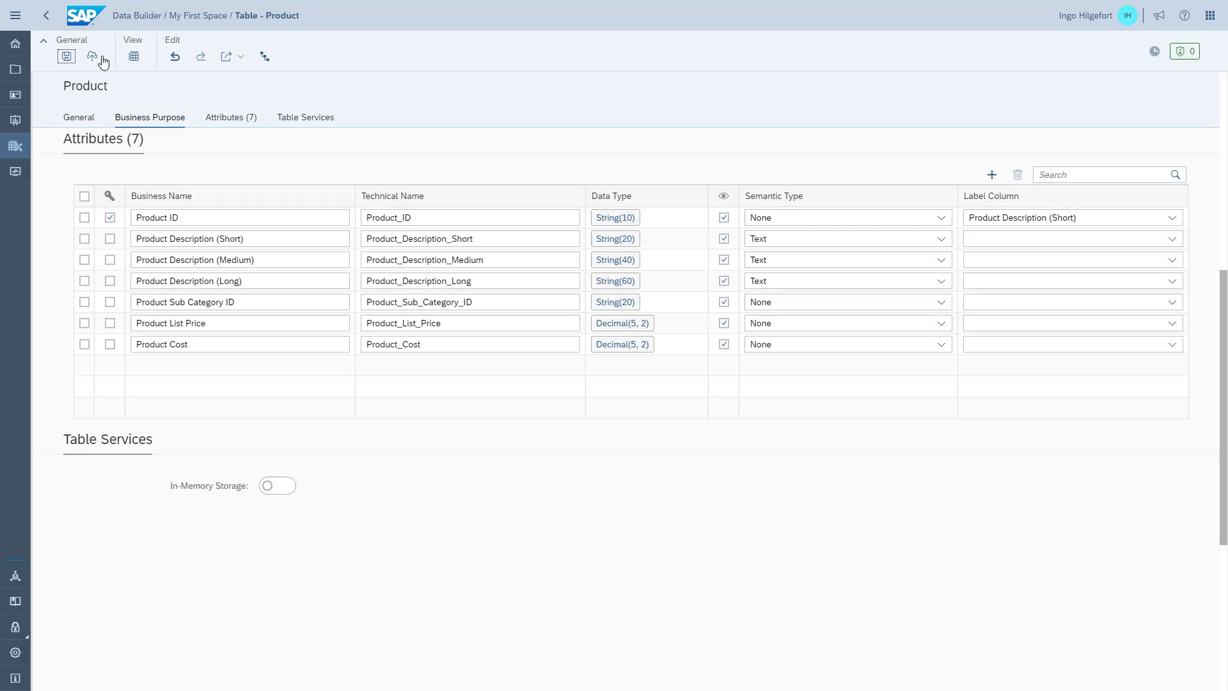
left_click(100, 59)
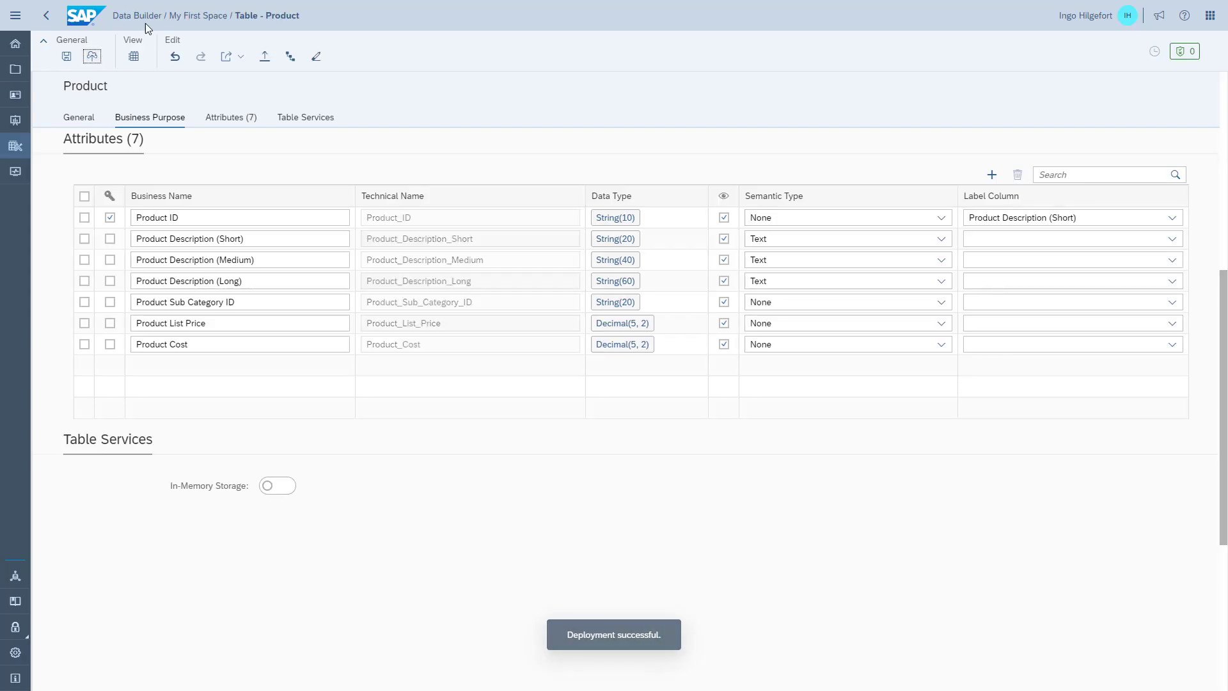
Step: Import sales order headers.csv into the Sales Order Headers table and preview its data
left_click(46, 16)
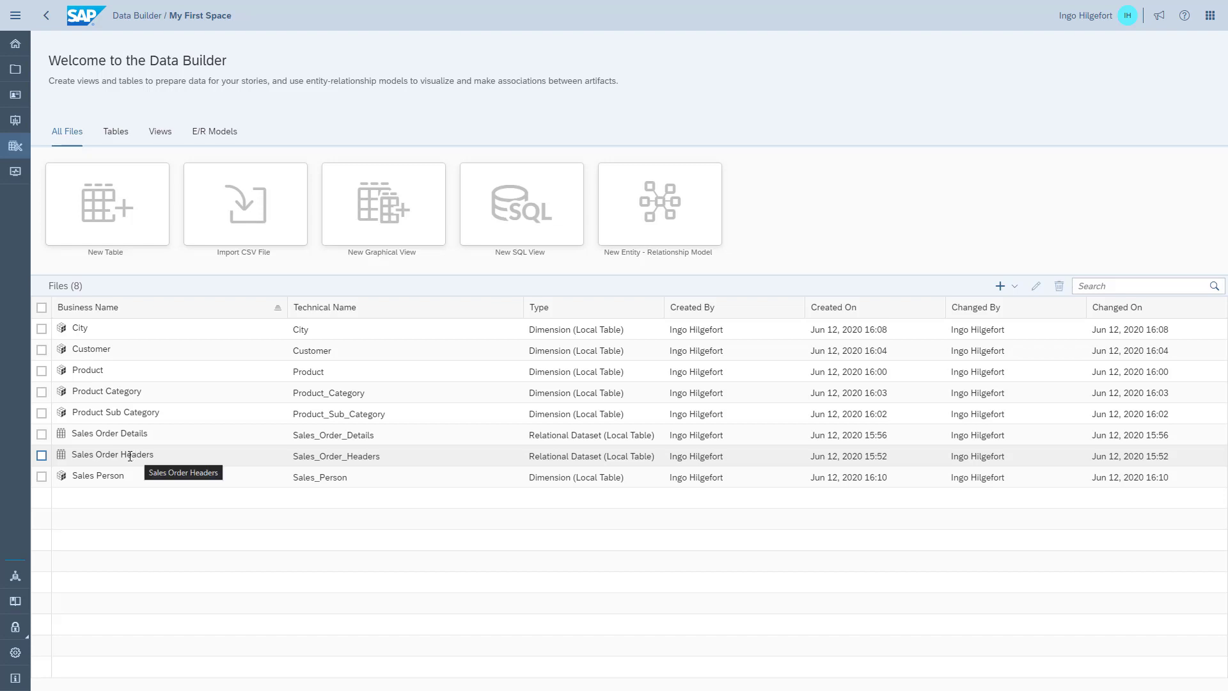
left_click(130, 456)
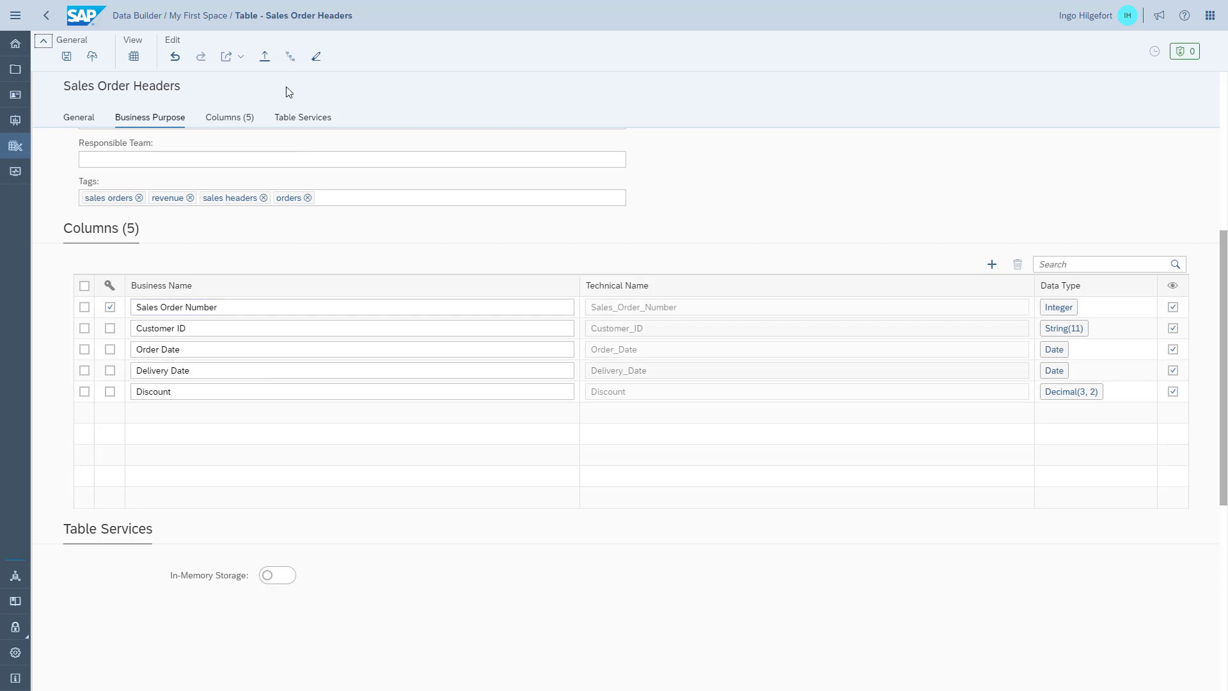
left_click(265, 61)
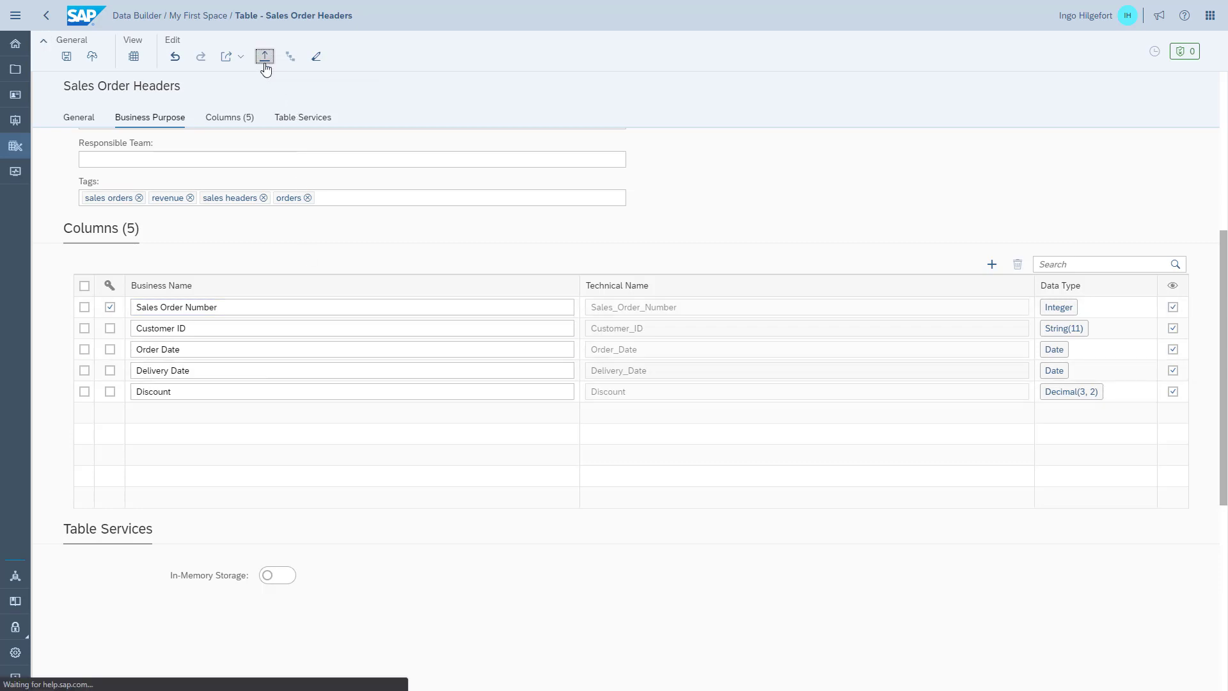
left_click(710, 346)
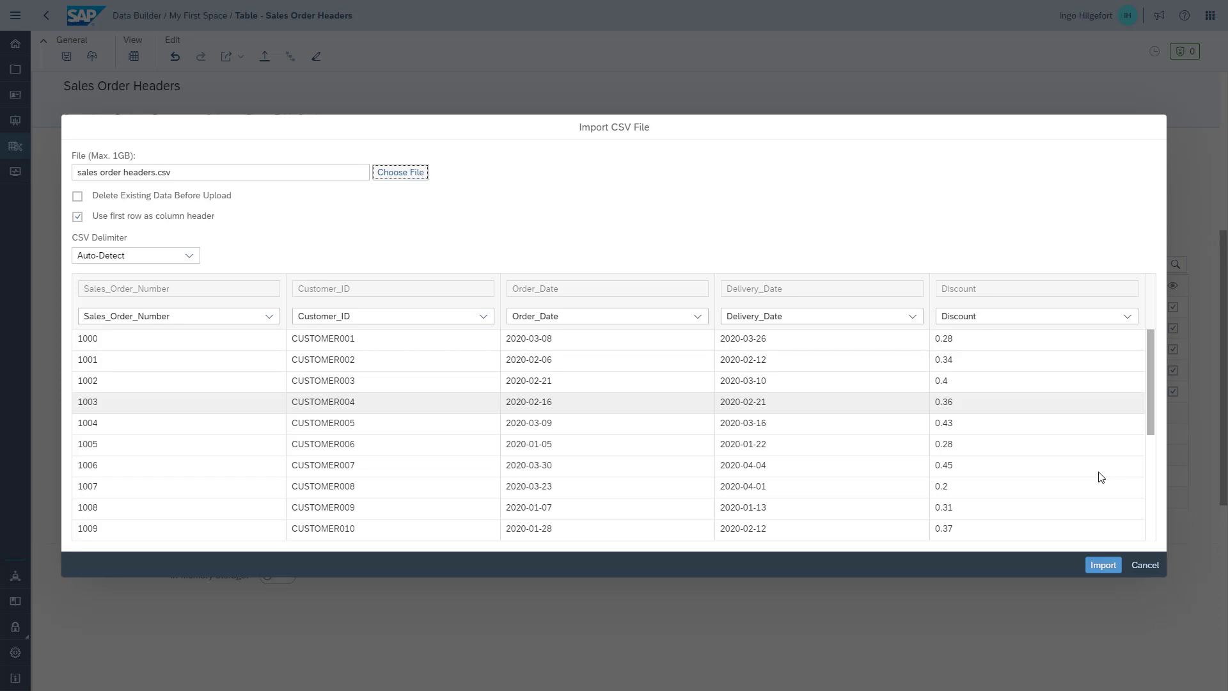
left_click(1100, 566)
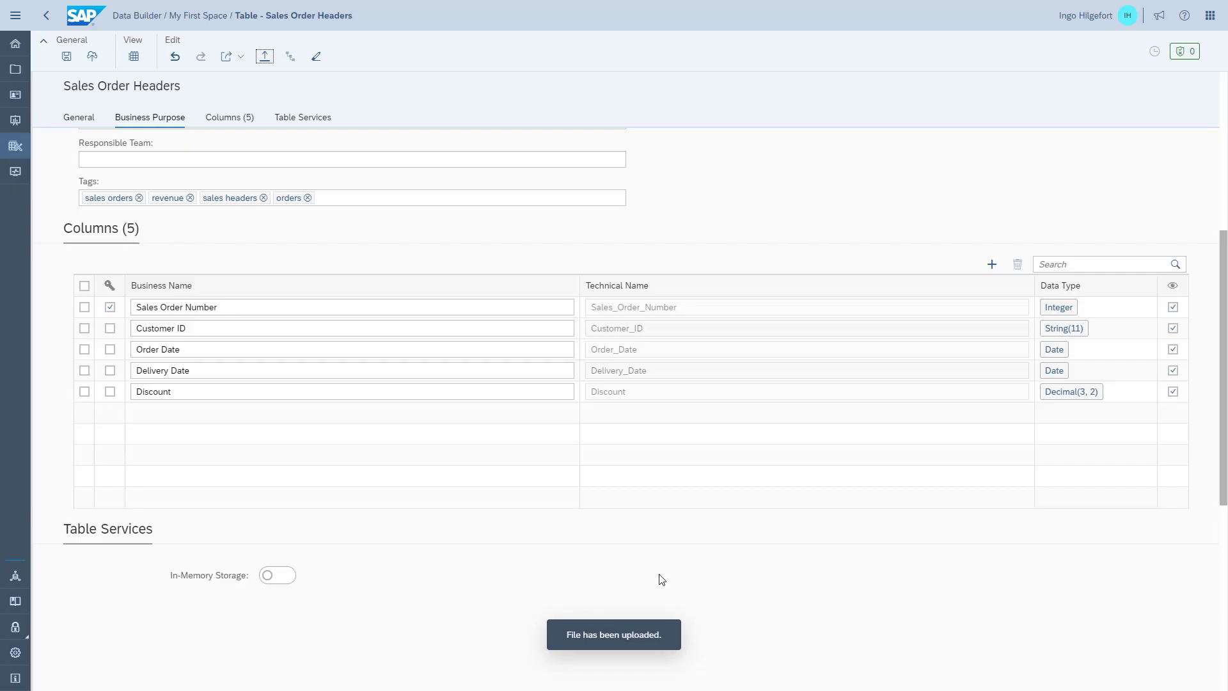
left_click(134, 56)
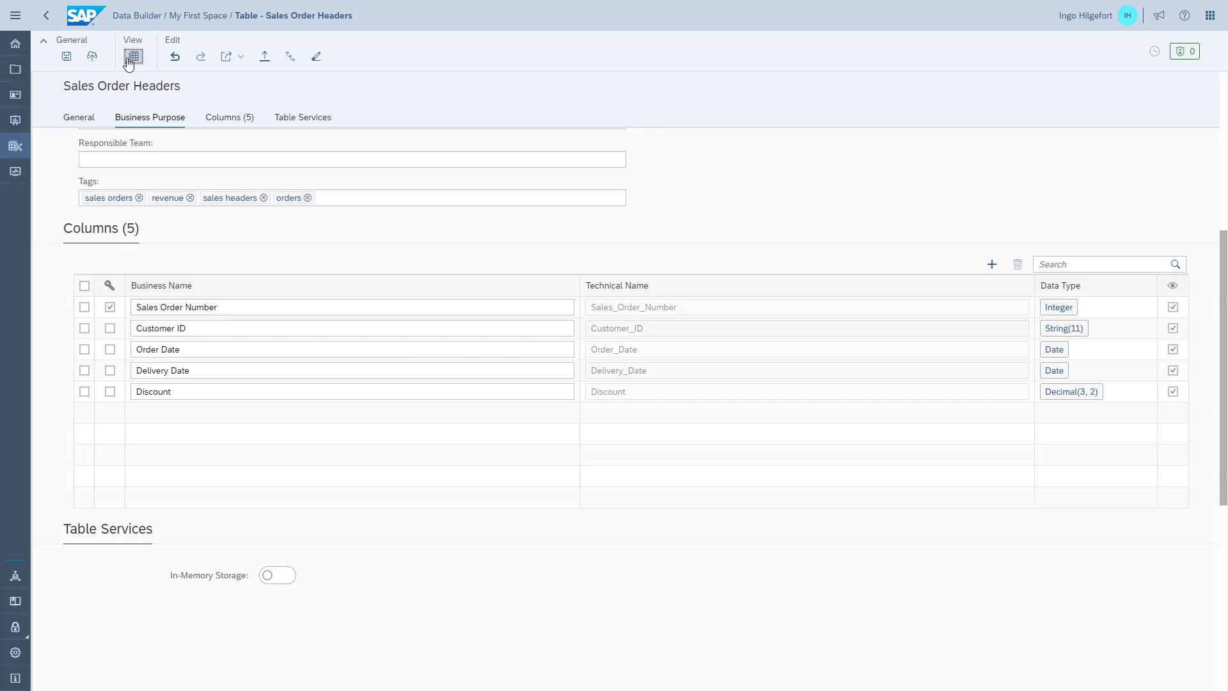
Step: Import sales order details.csv into the Sales Order Details table and preview the uploaded records
left_click(48, 22)
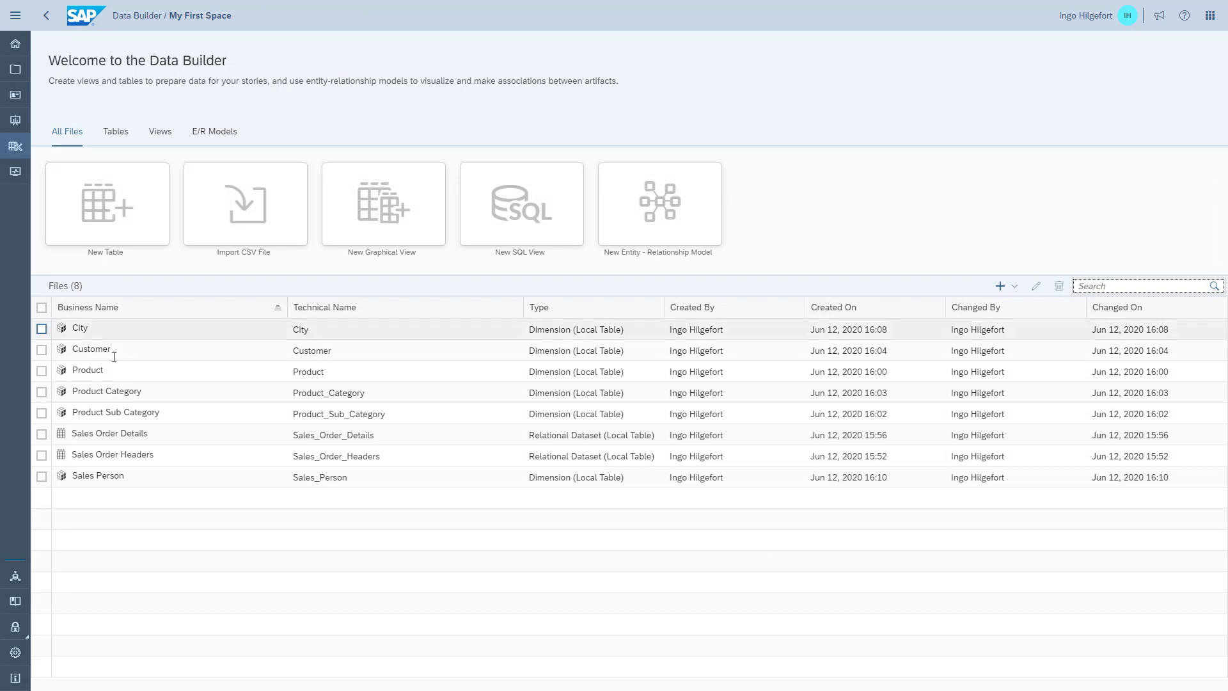
left_click(127, 435)
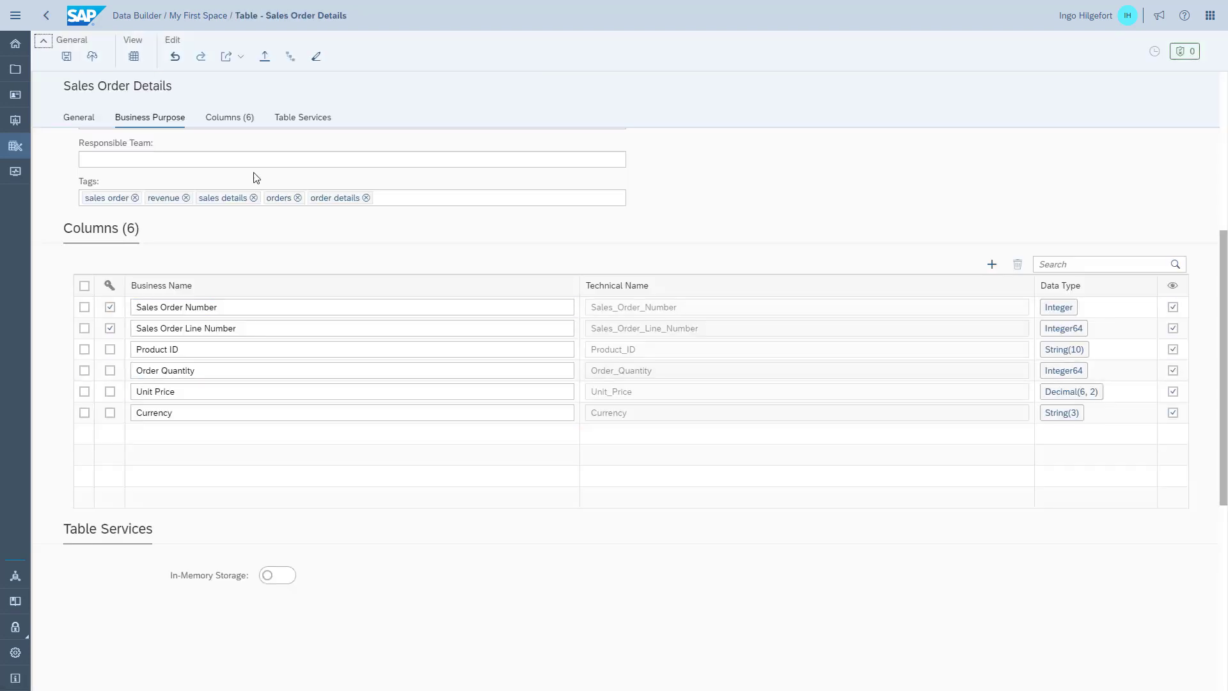
left_click(264, 58)
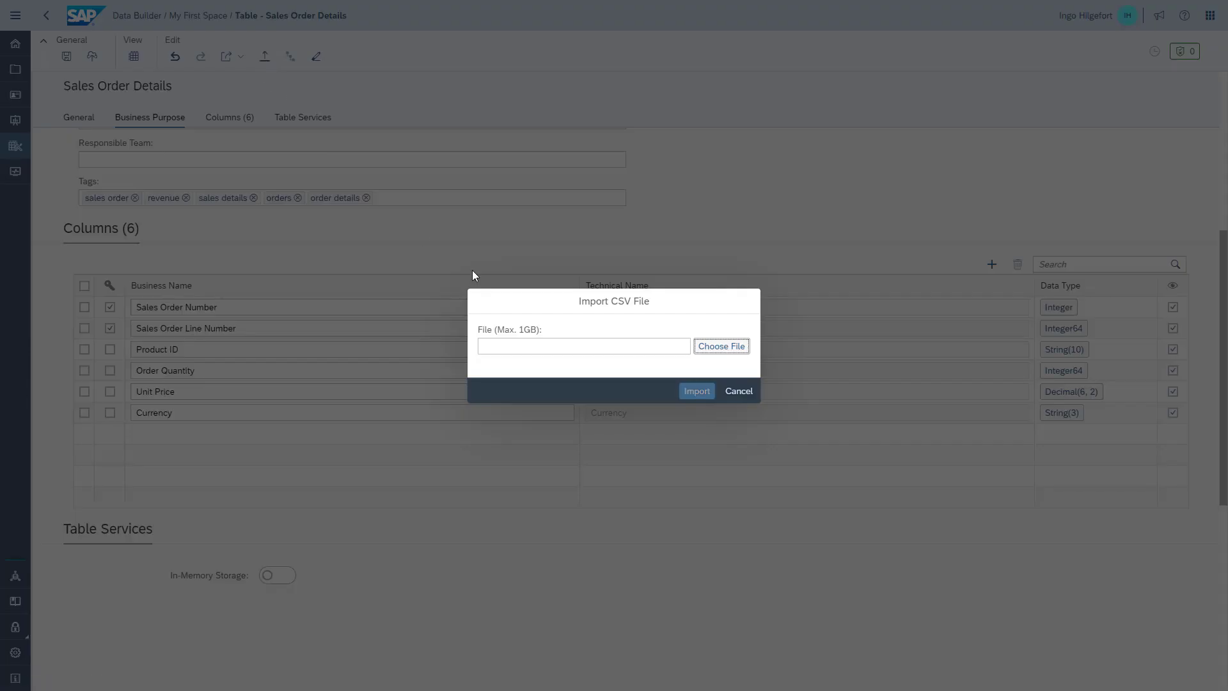
left_click(717, 348)
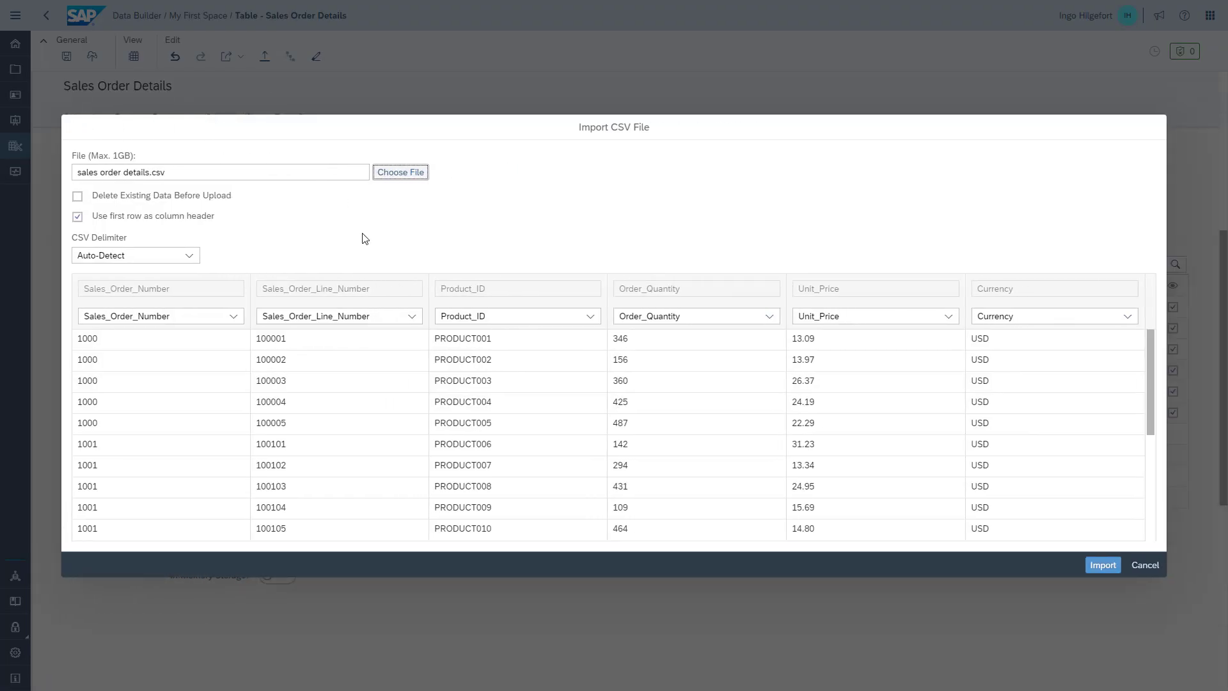
left_click(1106, 568)
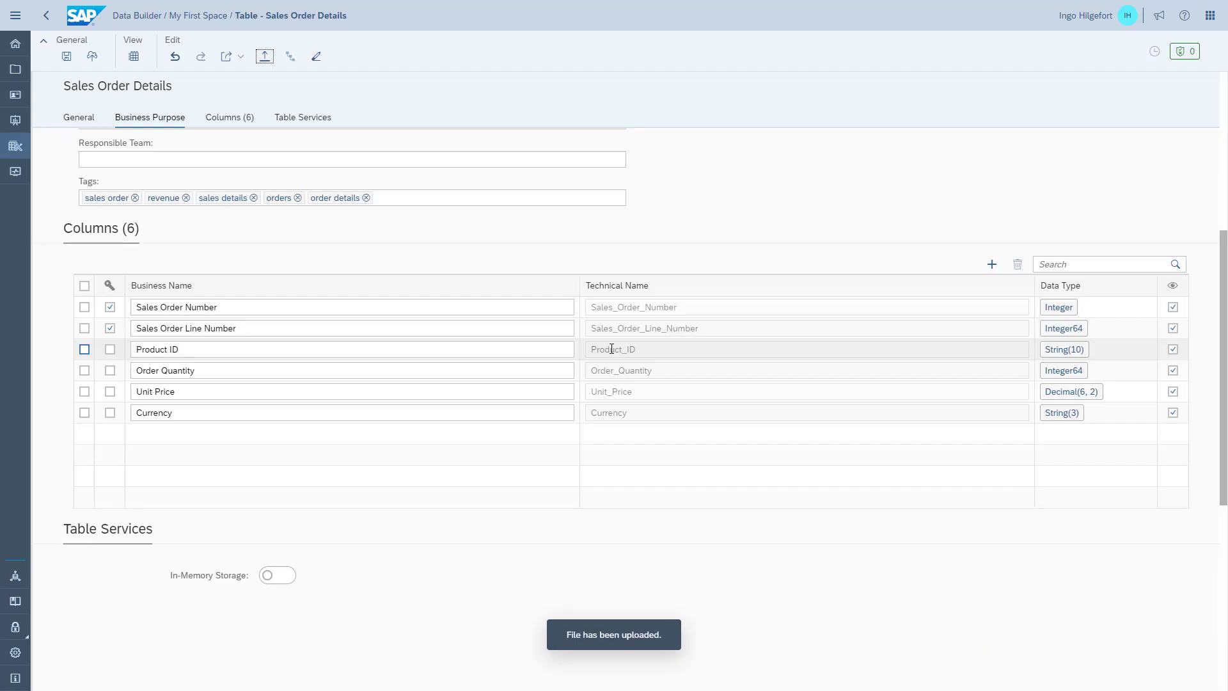
left_click(134, 56)
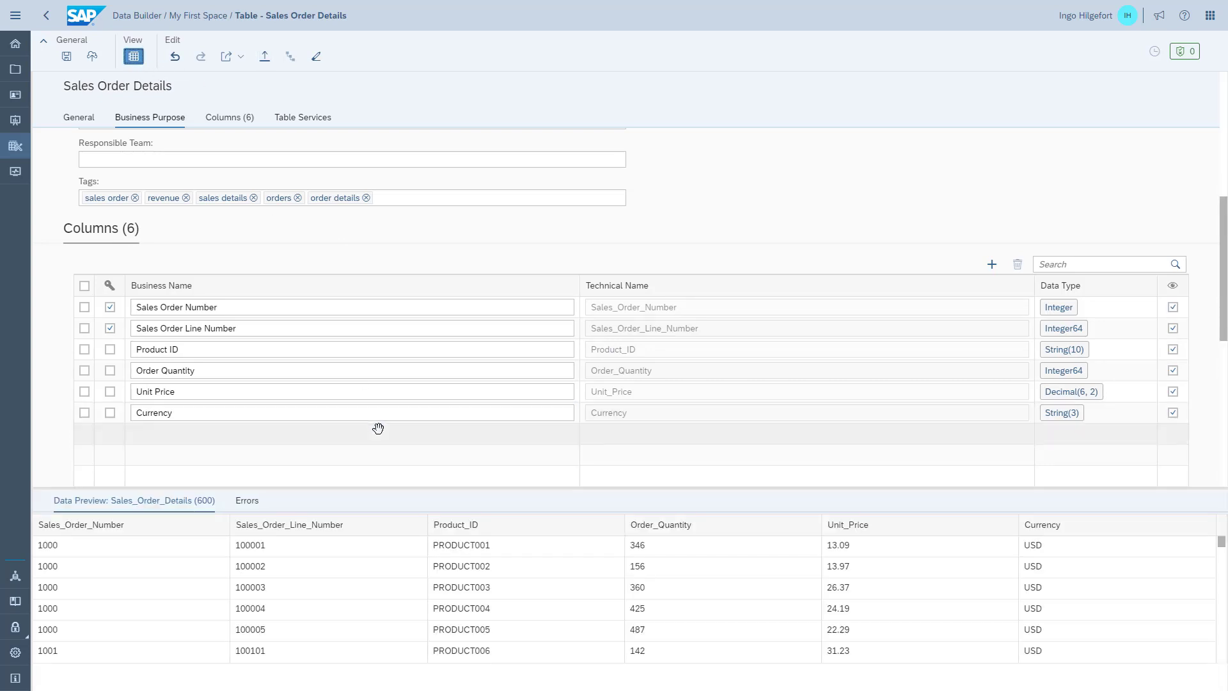
scroll(566, 580, "down", 3)
scroll(565, 580, "up", 3)
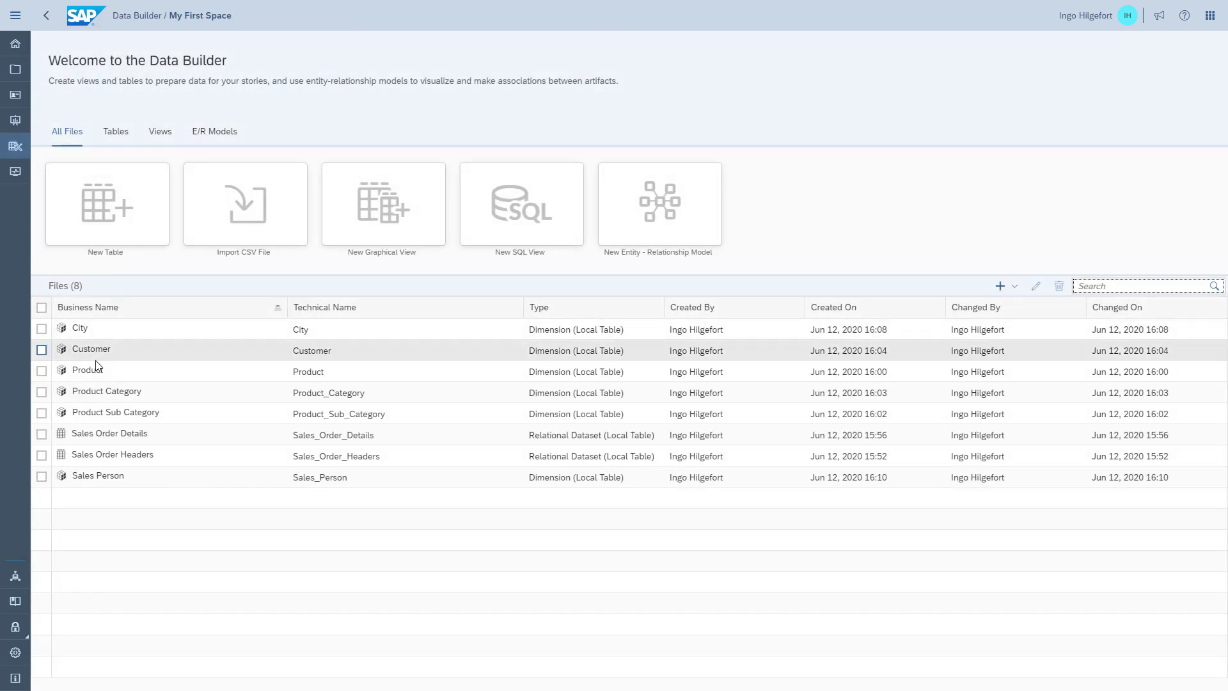
Step: Import product.csv into the Product table, mapping the short, medium and long description columns to Product_Description_Short, Product_Description_Medium and Product_Description_Long
left_click(94, 370)
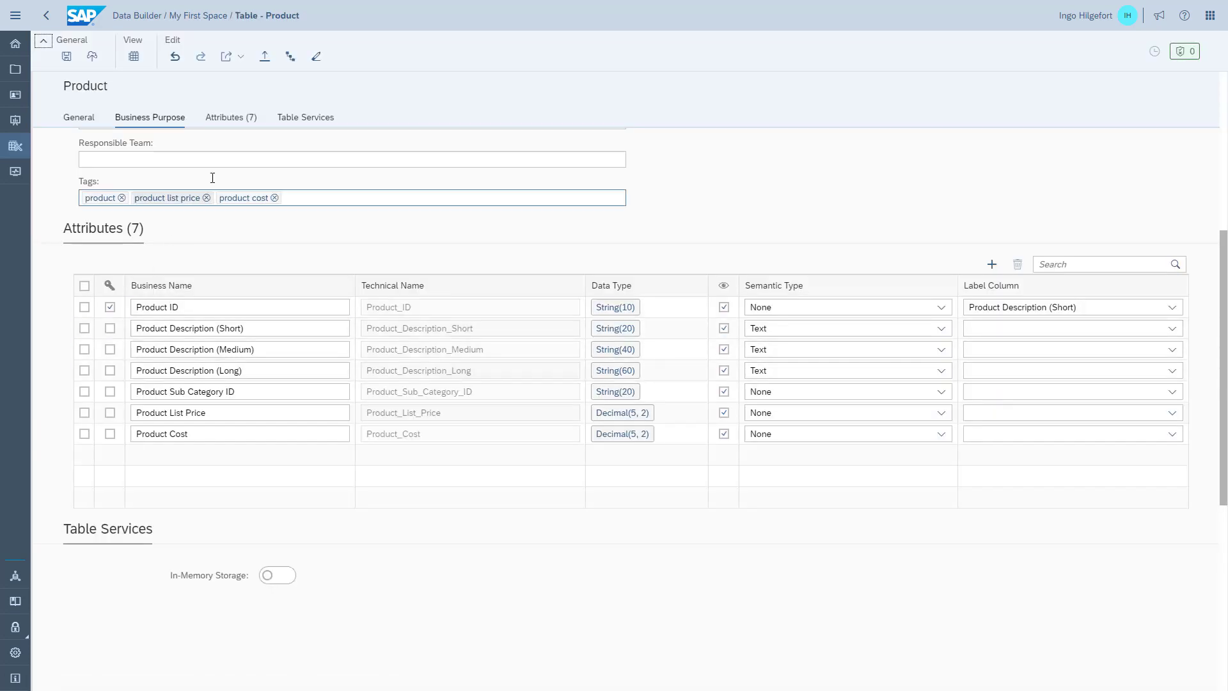
left_click(265, 56)
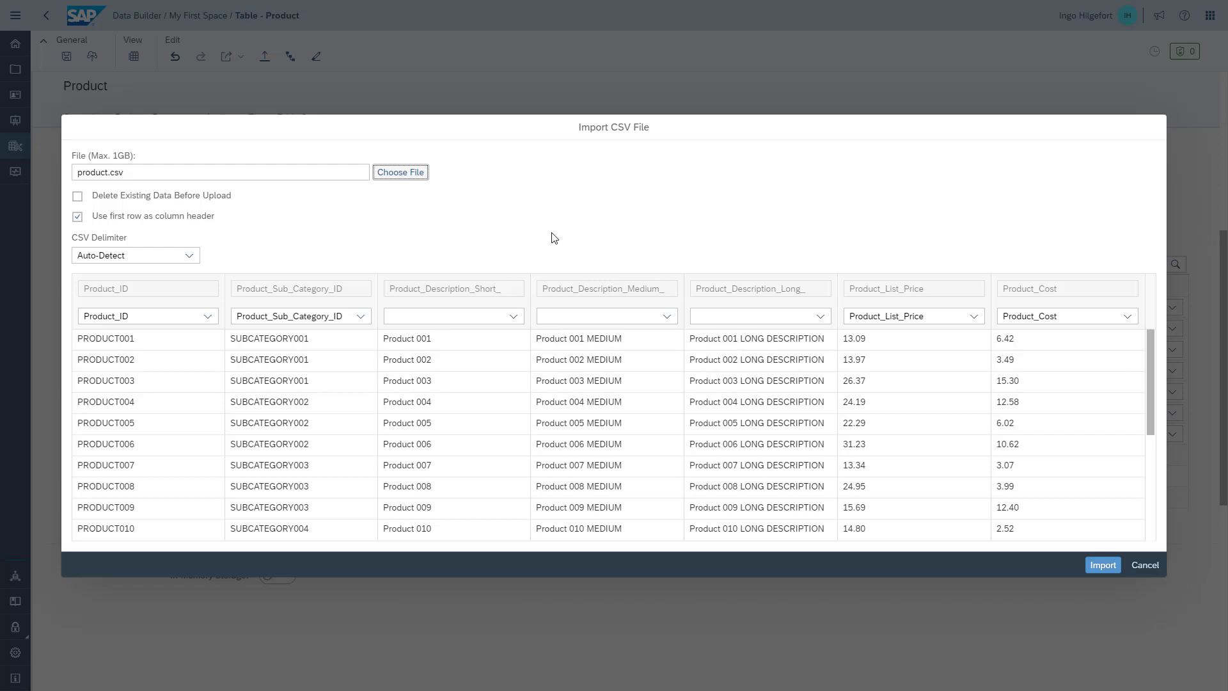
left_click(514, 318)
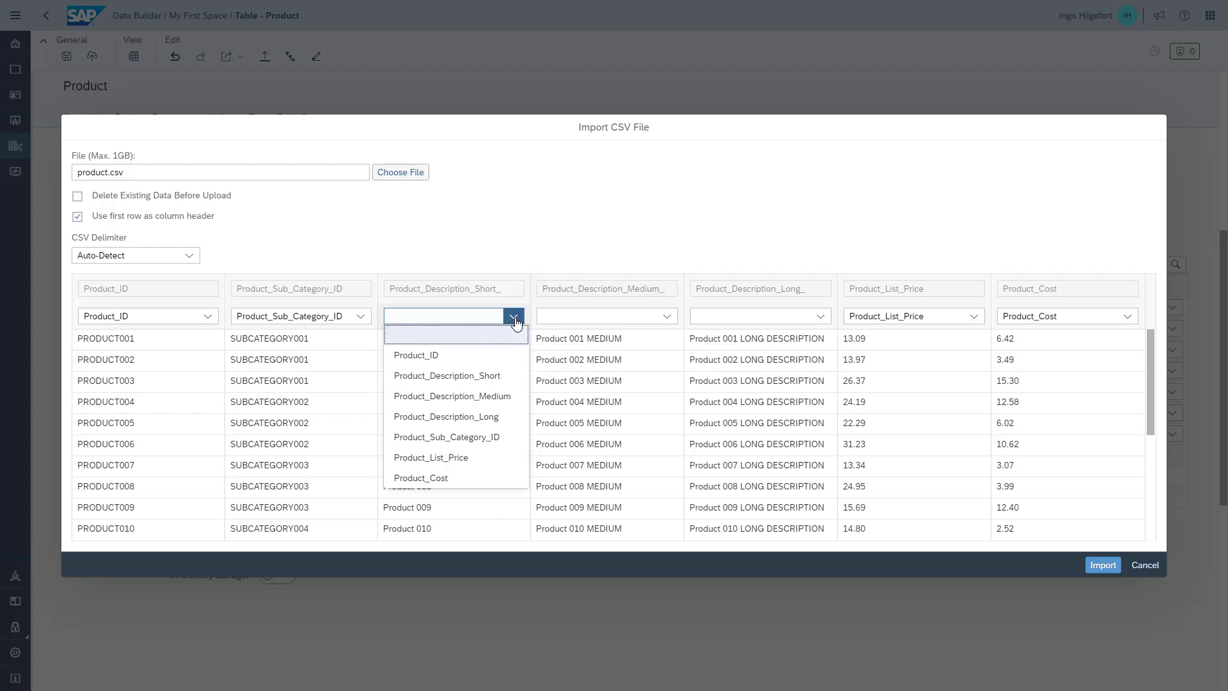
left_click(488, 375)
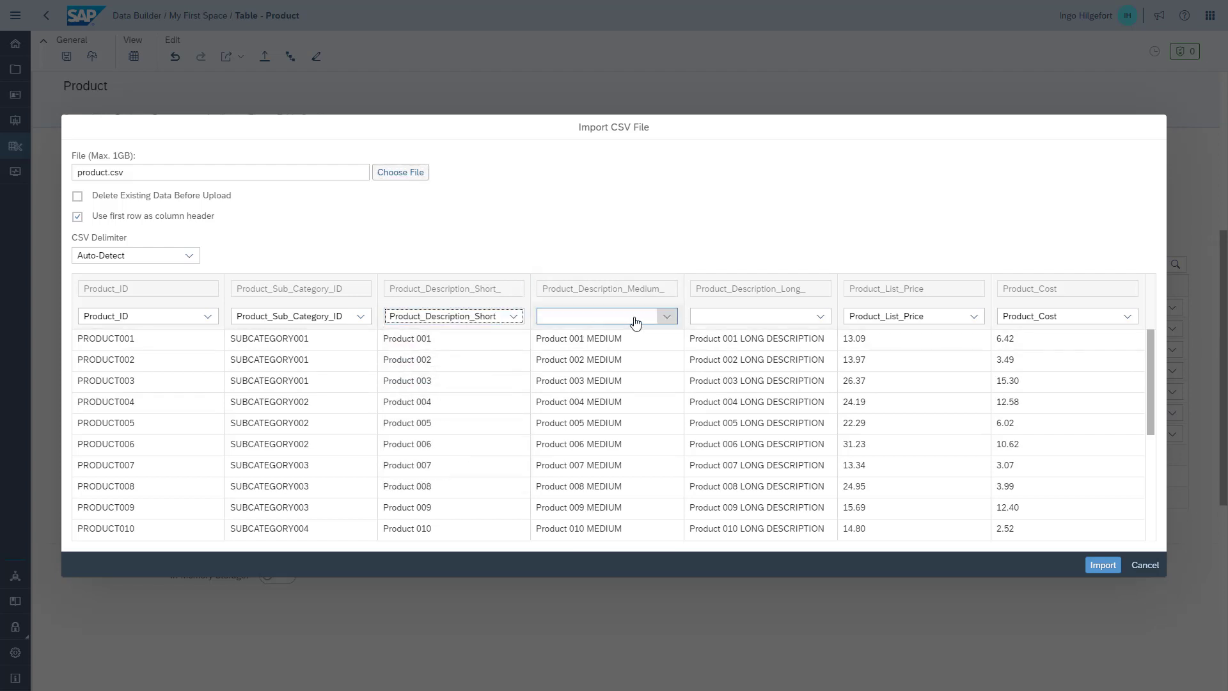
left_click(668, 318)
left_click(658, 391)
left_click(820, 315)
left_click(801, 421)
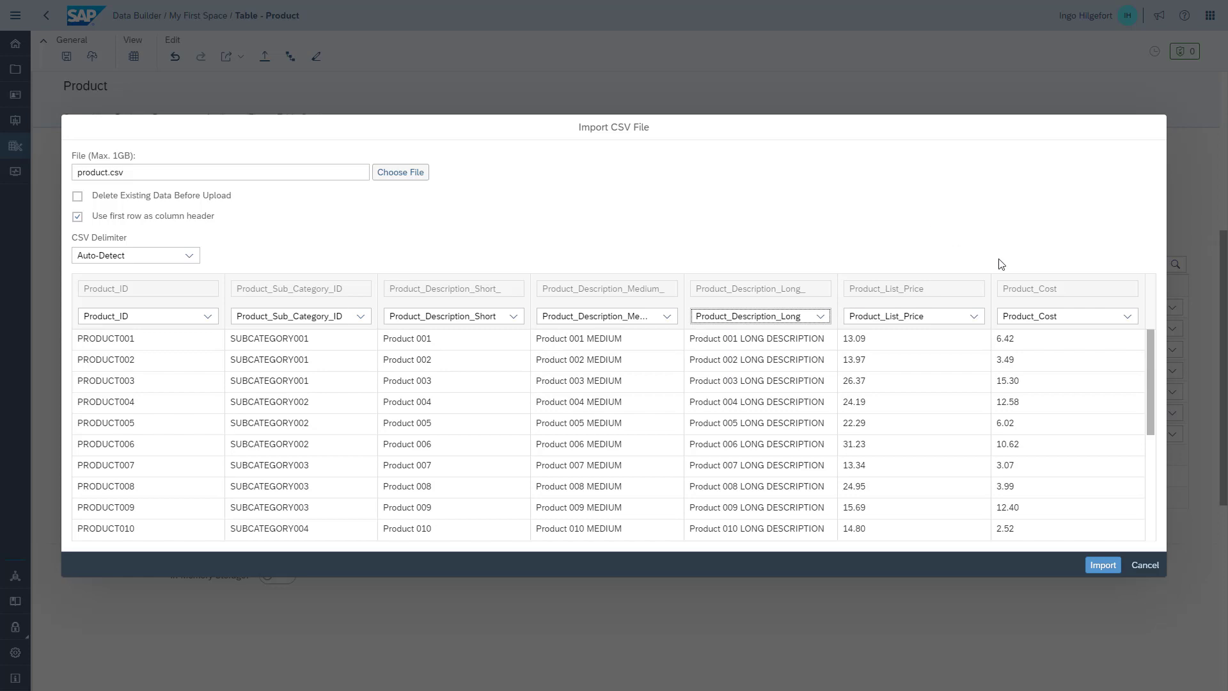
left_click(1103, 566)
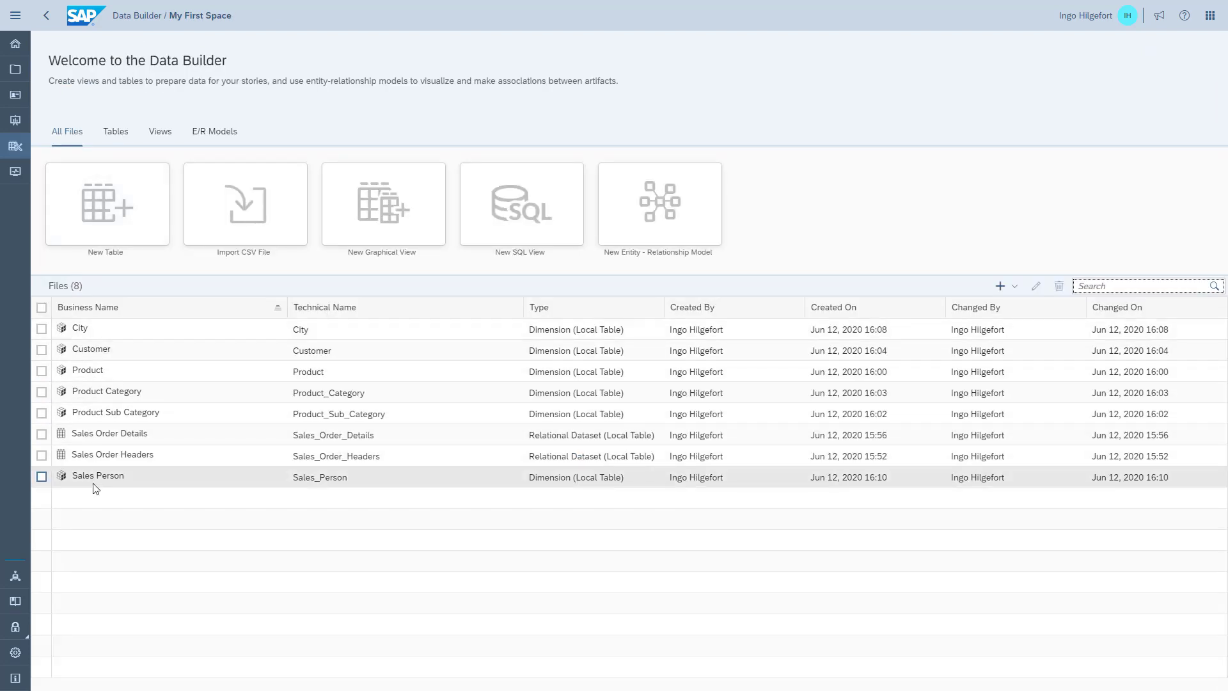
Step: Import sales person.csv into the Sales Person table, preview its data and close the preview
left_click(94, 477)
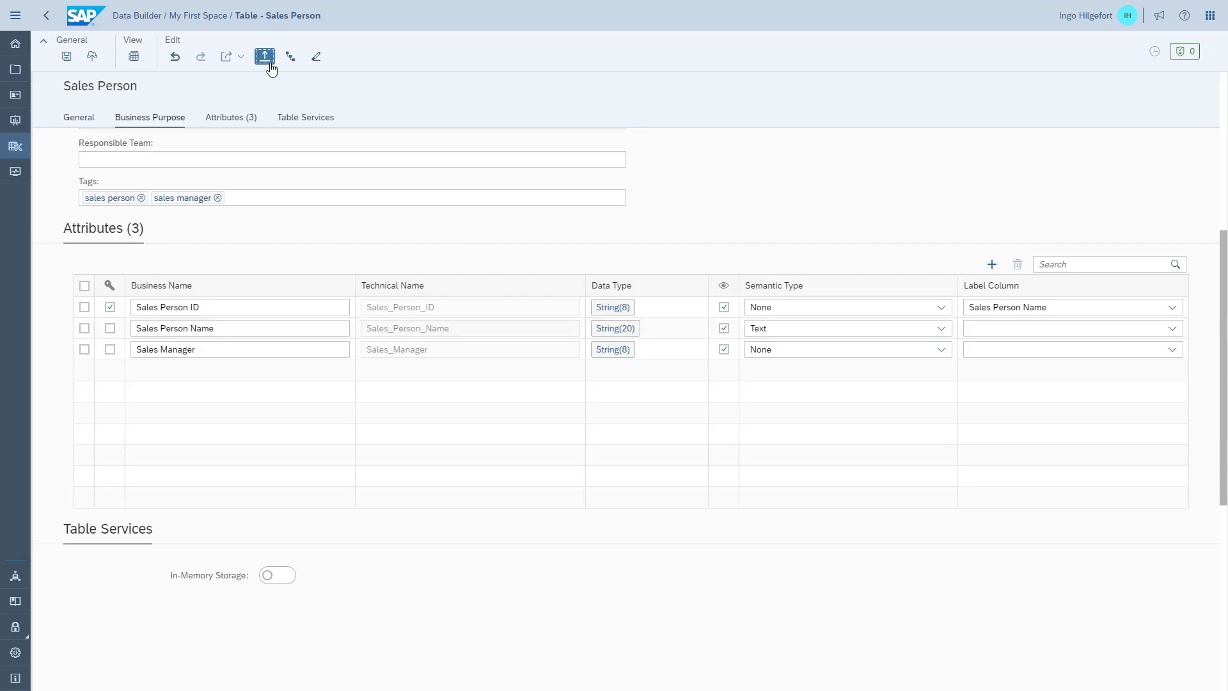
left_click(269, 64)
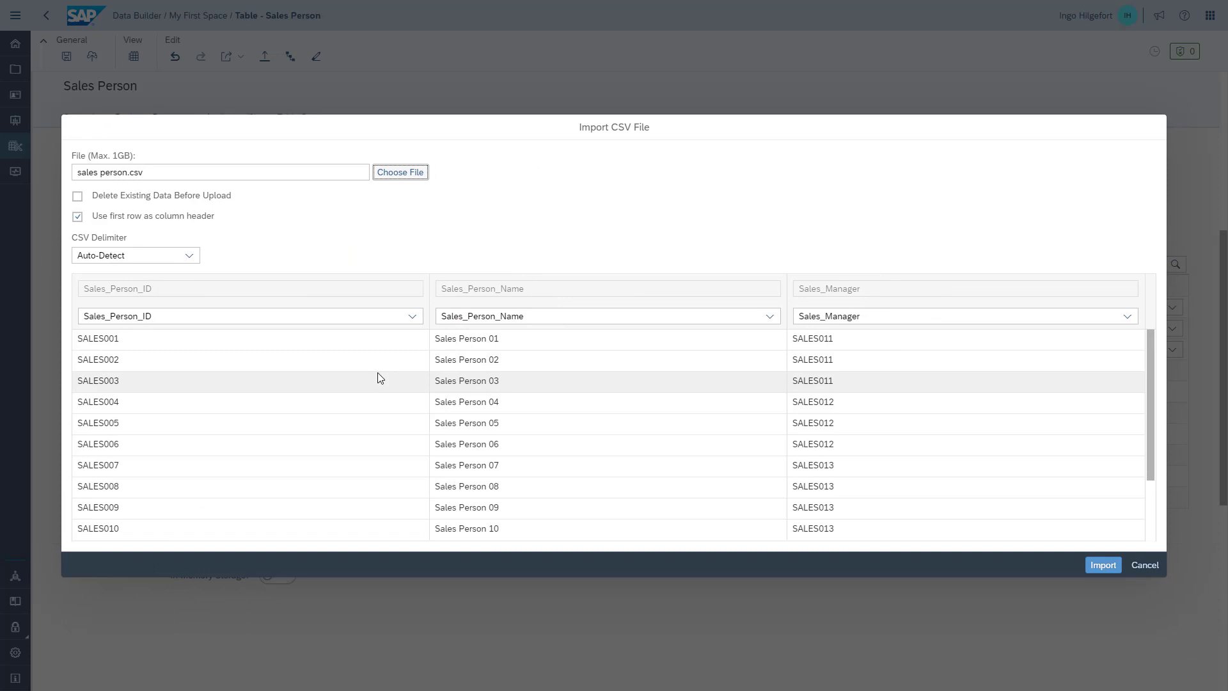
left_click(1103, 564)
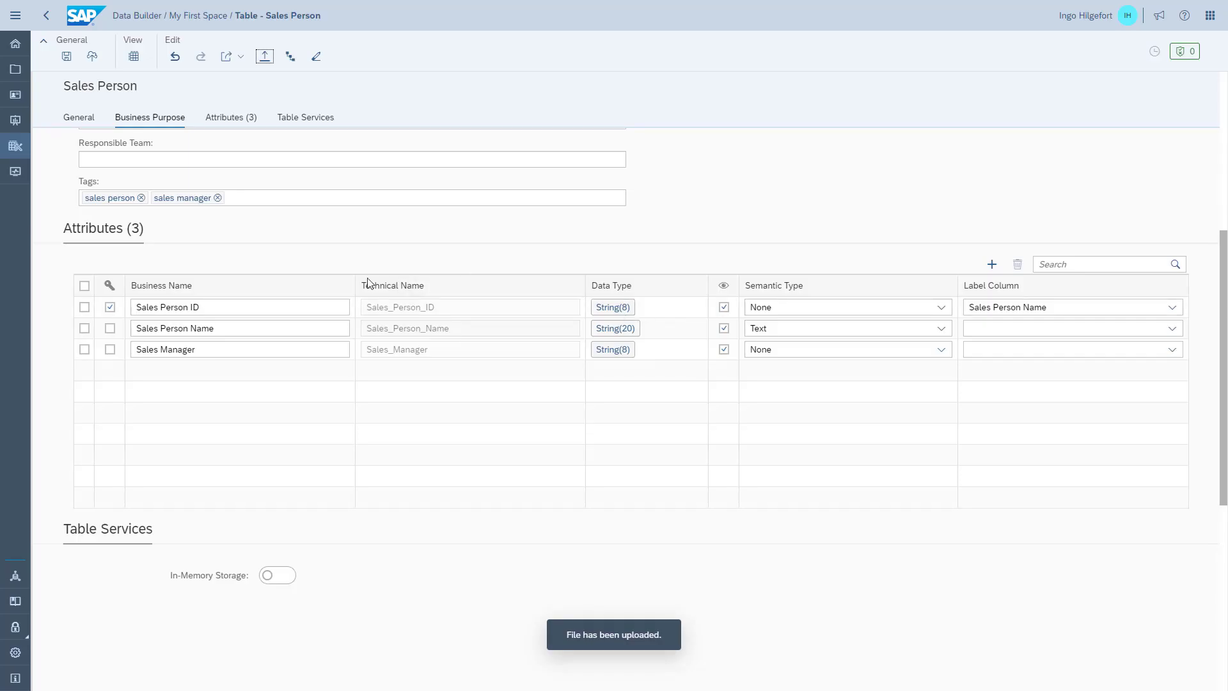
left_click(134, 56)
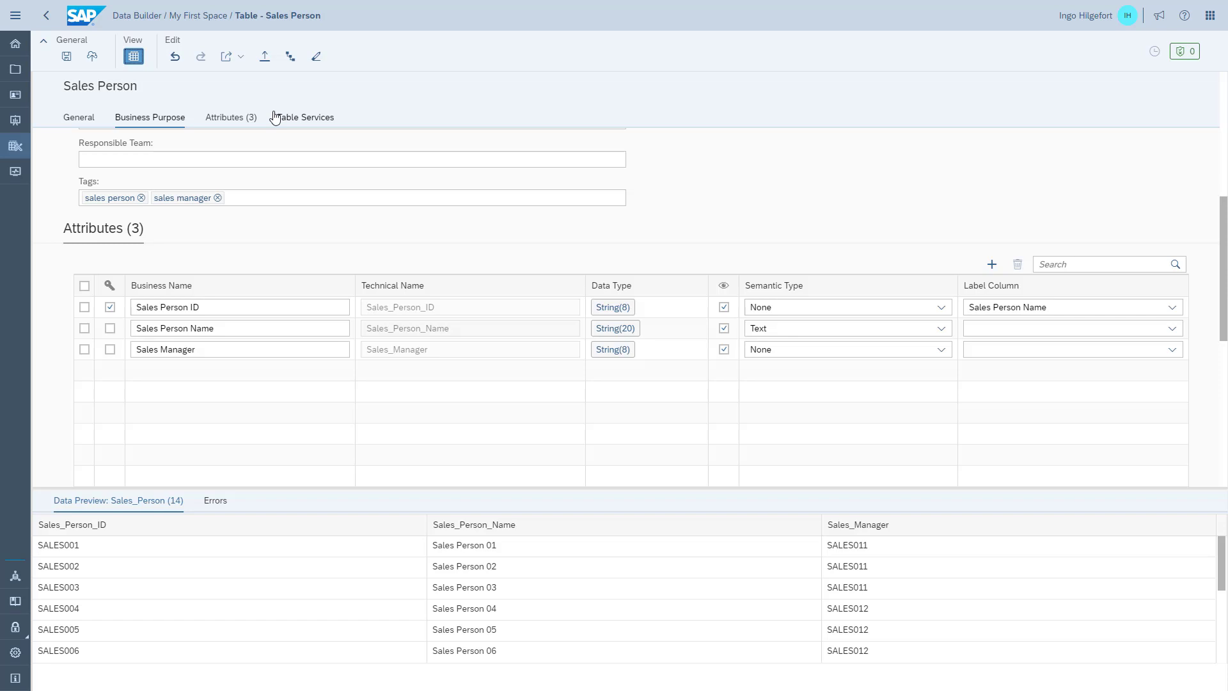
left_click(133, 57)
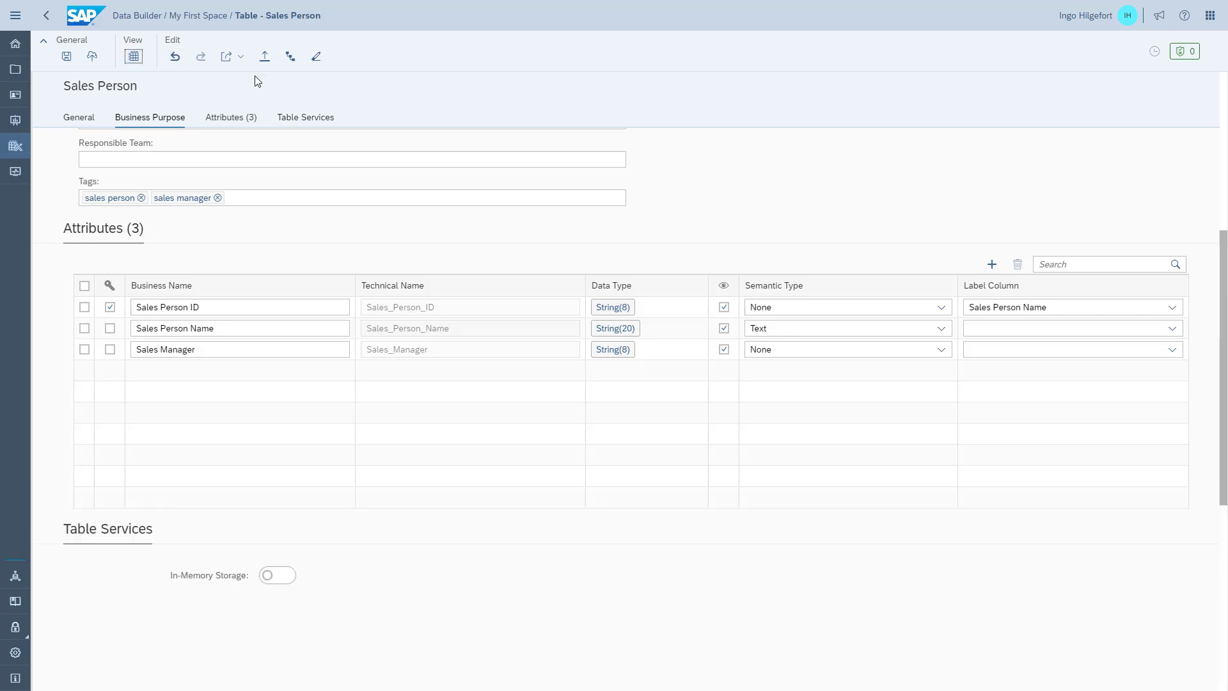
Step: Add a parent-child hierarchy to the Sales Person table with business name Sales Manager Hierarchy and technical name Sales_Hry
left_click(291, 57)
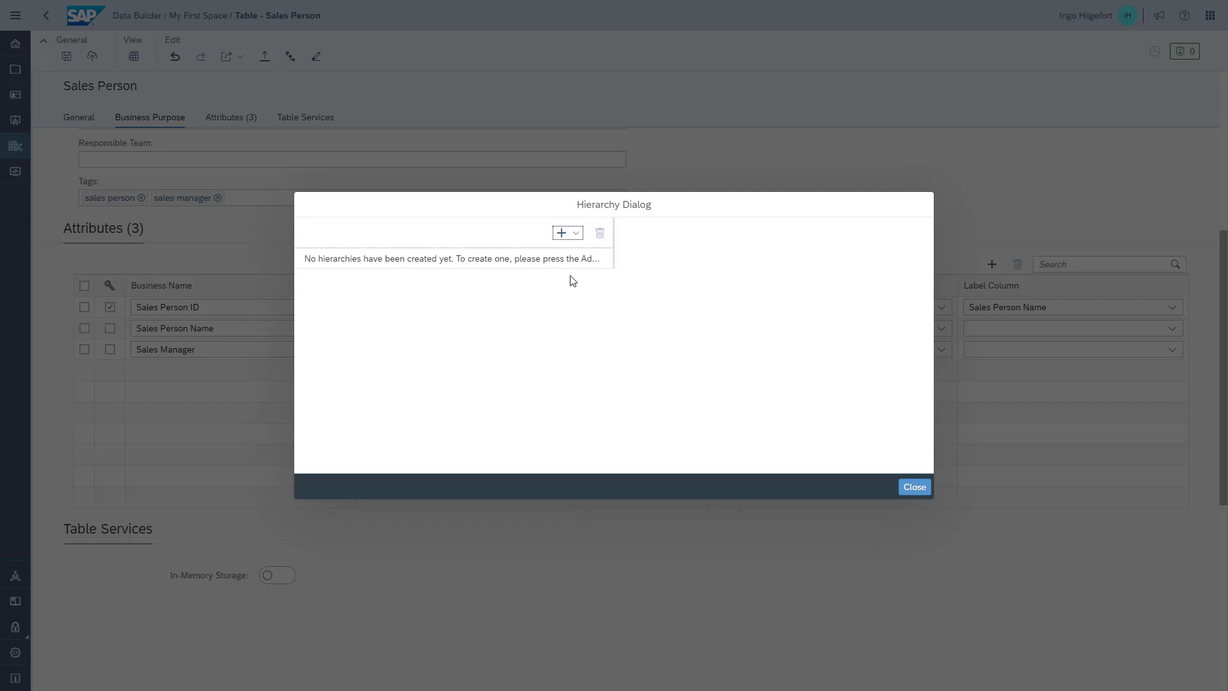
left_click(575, 235)
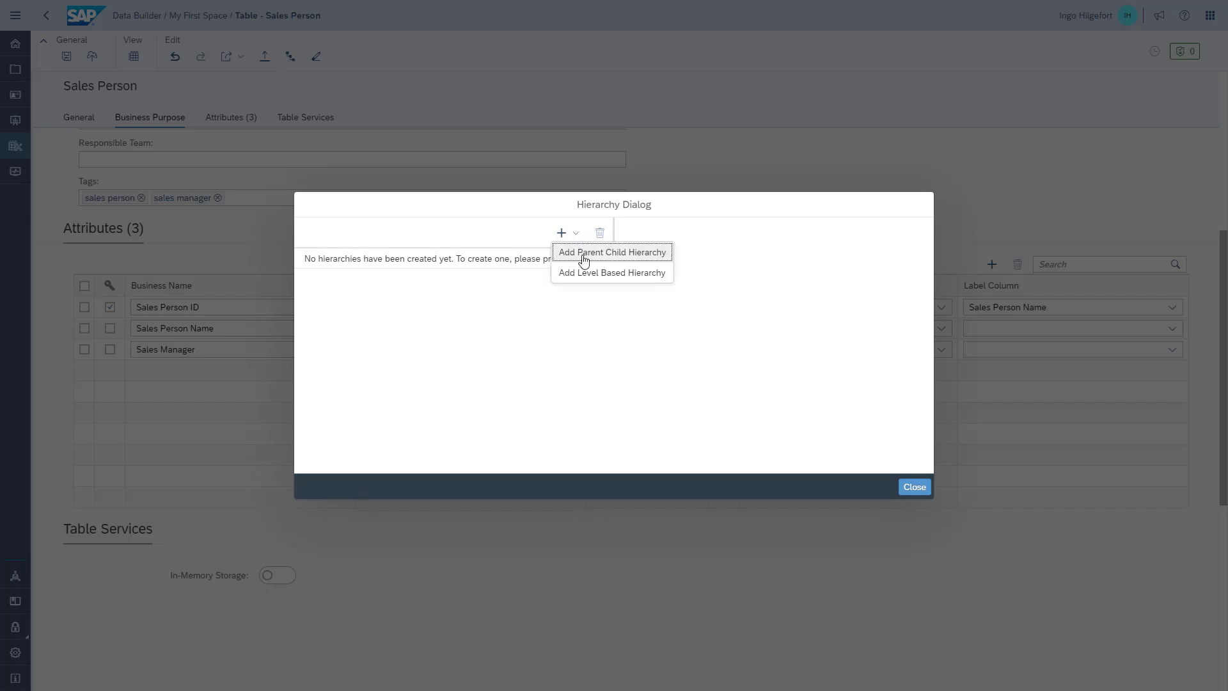
left_click(581, 255)
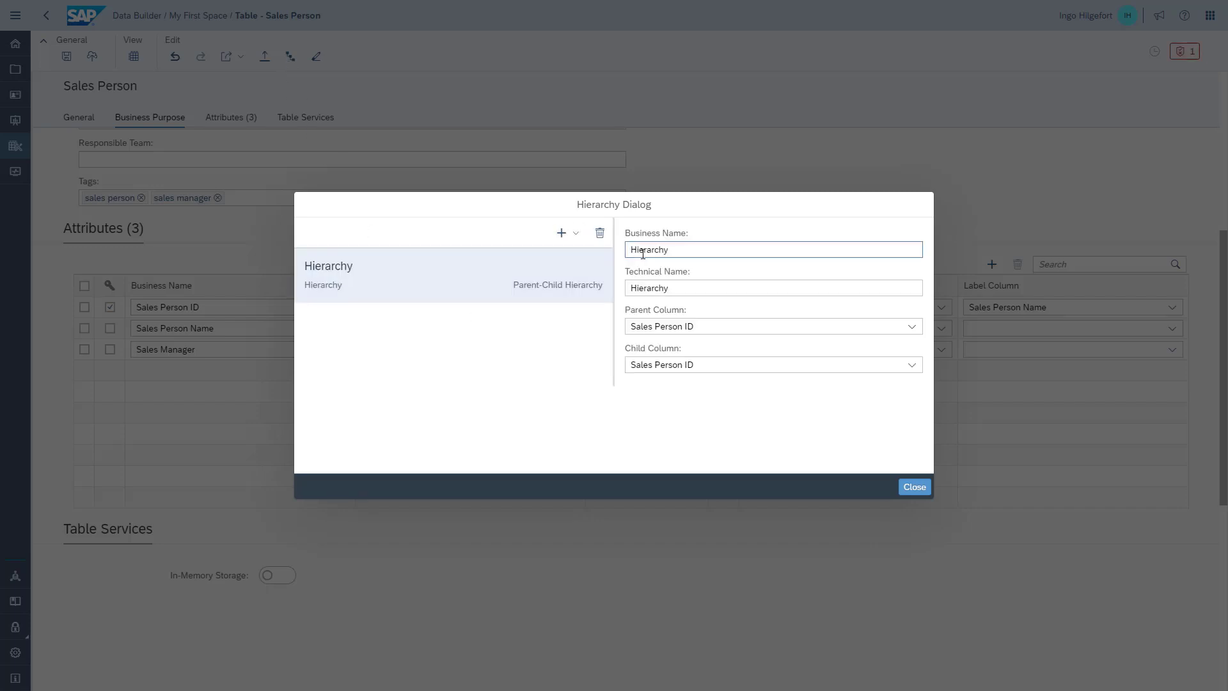
type("Sales M")
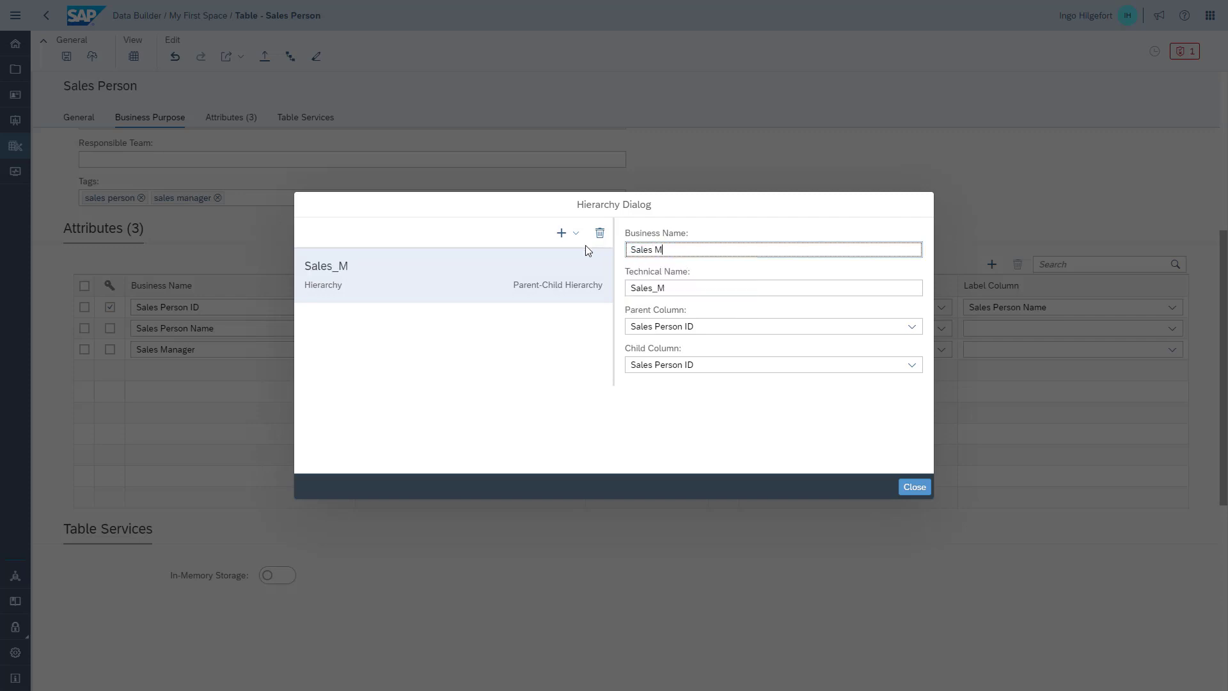
type("anager Hierarchy")
key("Tab")
type("Sales_Hry")
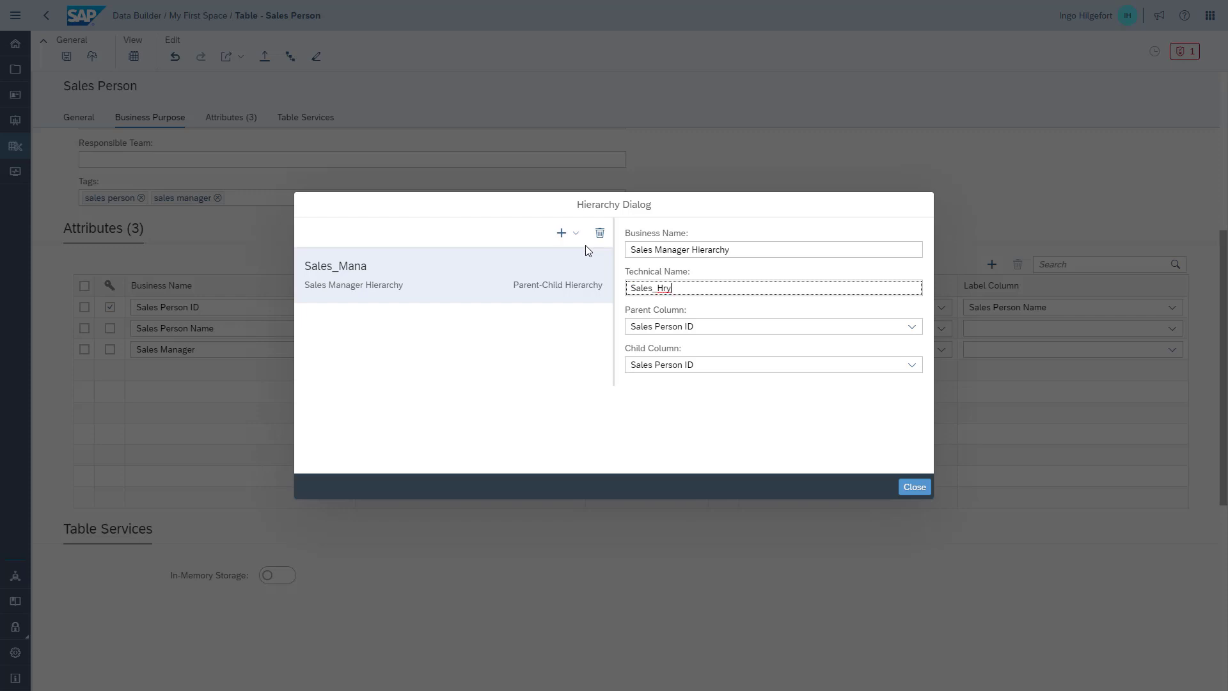
left_click(660, 403)
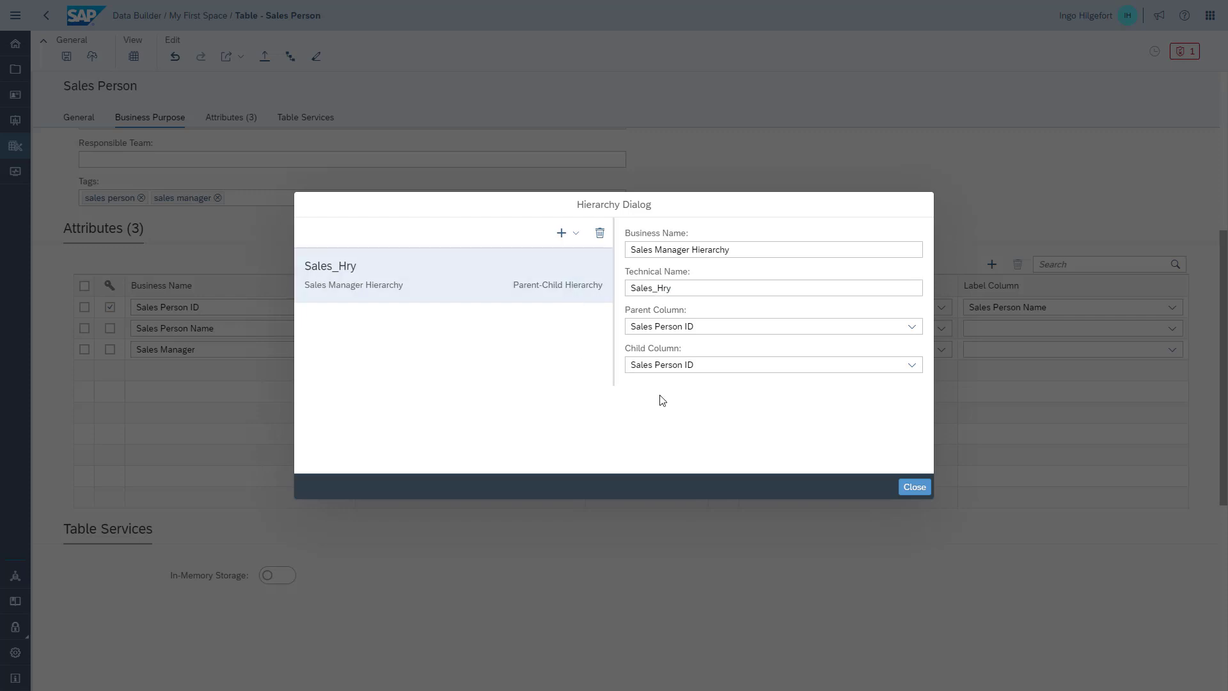
Step: Set the hierarchy's parent column to Sales Manager, and save and deploy the Sales Person table
left_click(704, 330)
left_click(695, 386)
left_click(912, 489)
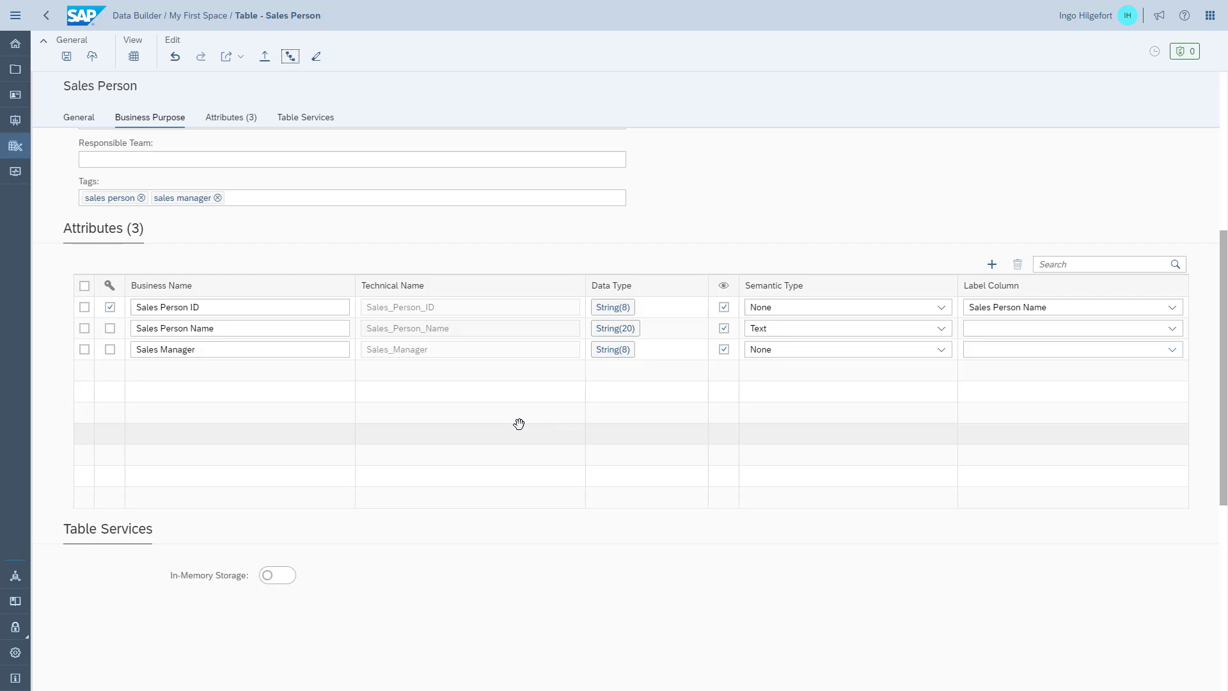
left_click(94, 57)
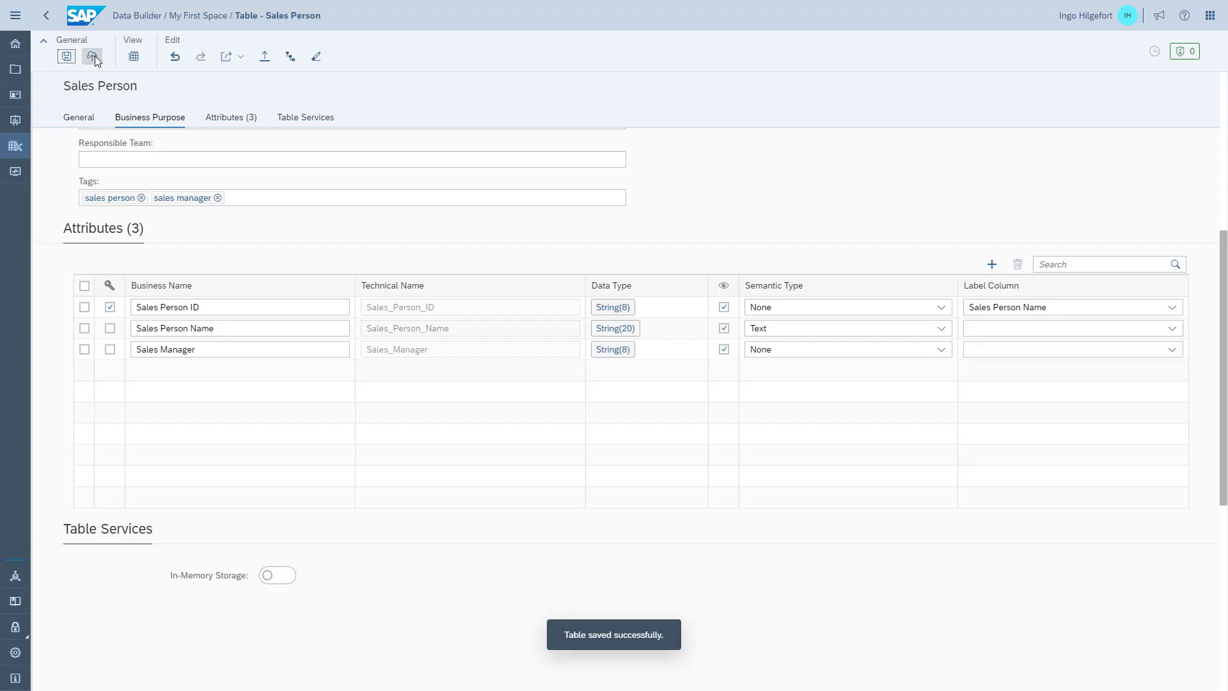